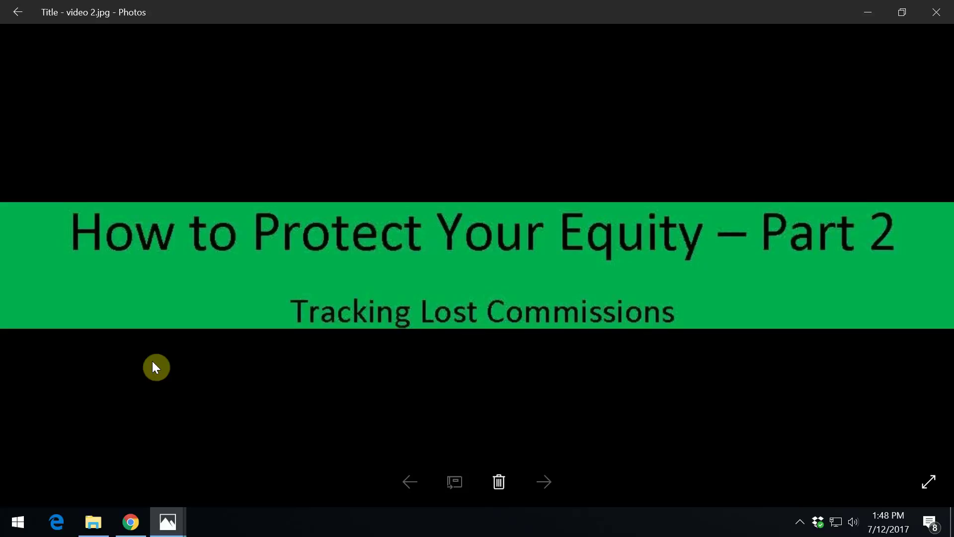
# In File Explorer, create a new folder inside Documents under This PC.
pyautogui.click(94, 528)
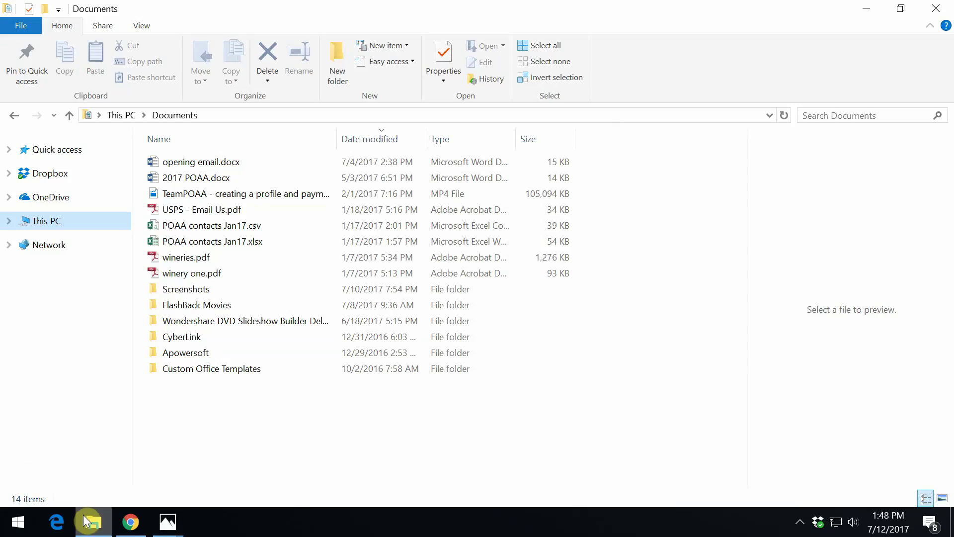
pyautogui.click(31, 224)
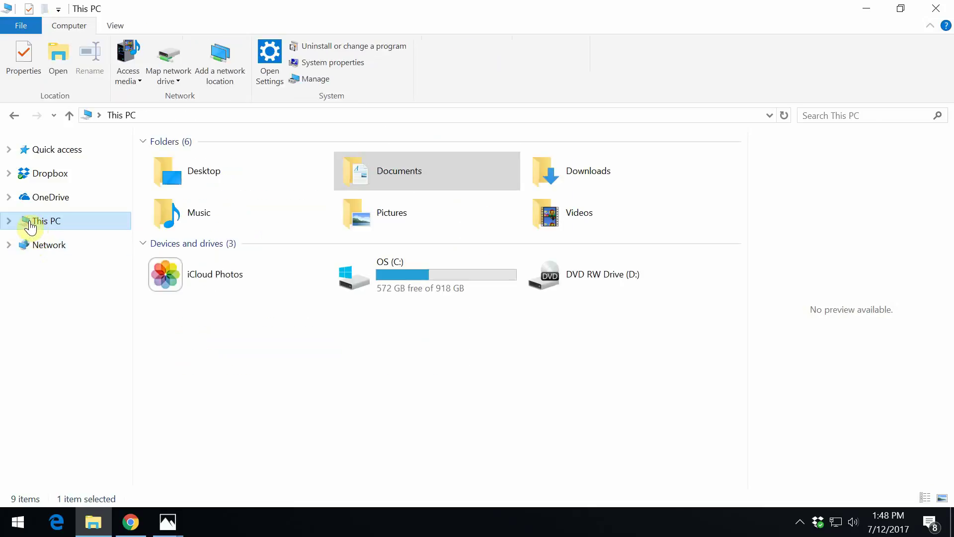
pyautogui.click(8, 222)
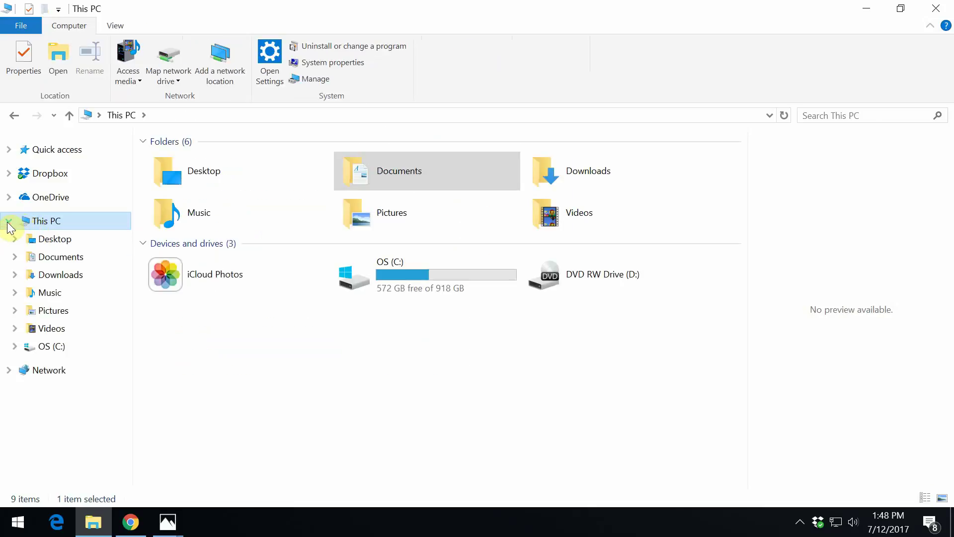
pyautogui.rightClick(59, 259)
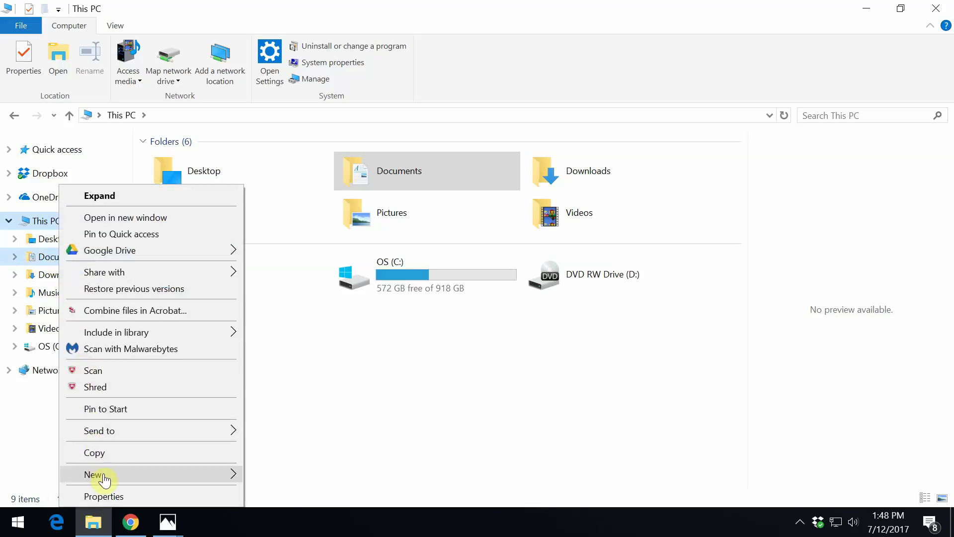
pyautogui.moveTo(100, 478)
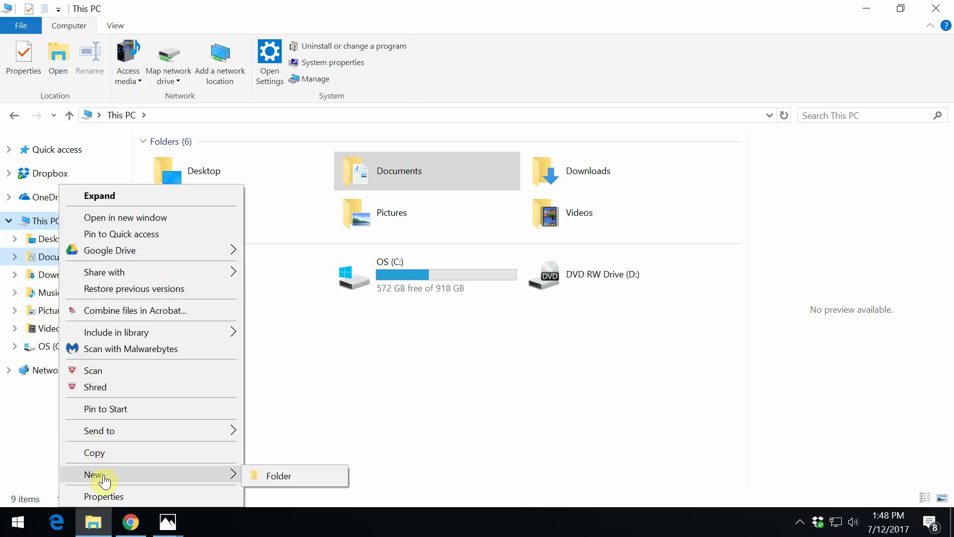
pyautogui.click(272, 476)
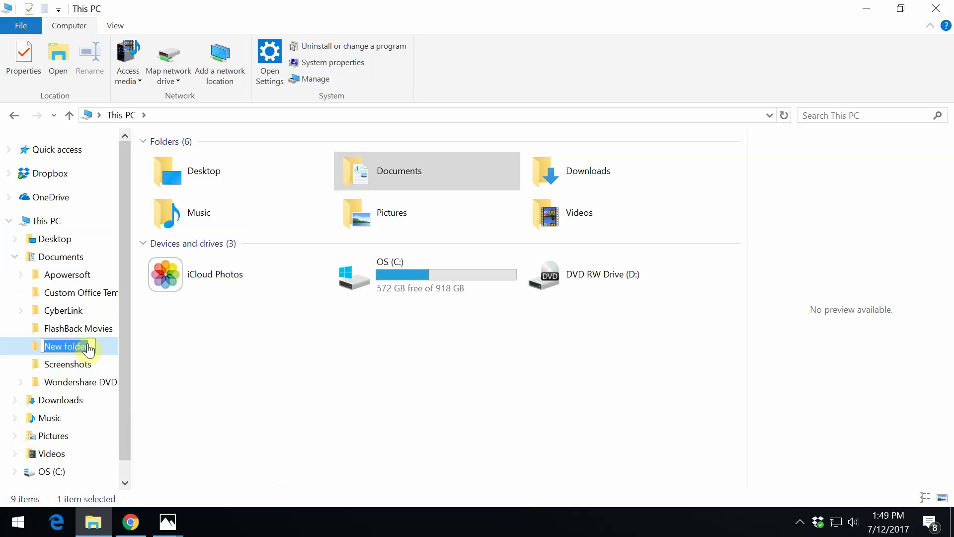
# Name the new folder 'Walmart 2017 Bakery', correcting the typo.
pyautogui.moveTo(88, 346); pyautogui.dragTo(47, 341)
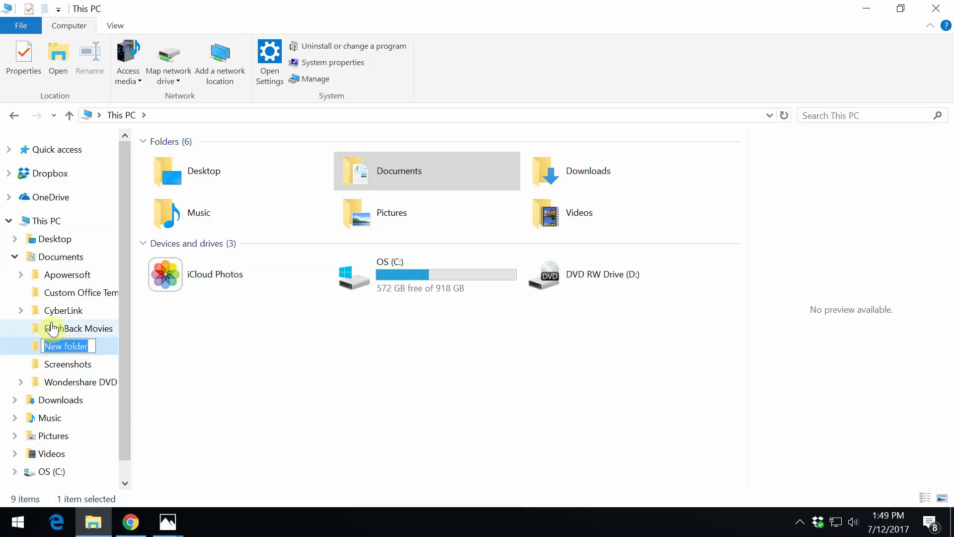
pyautogui.press('BackSpace')
pyautogui.write('Wal')
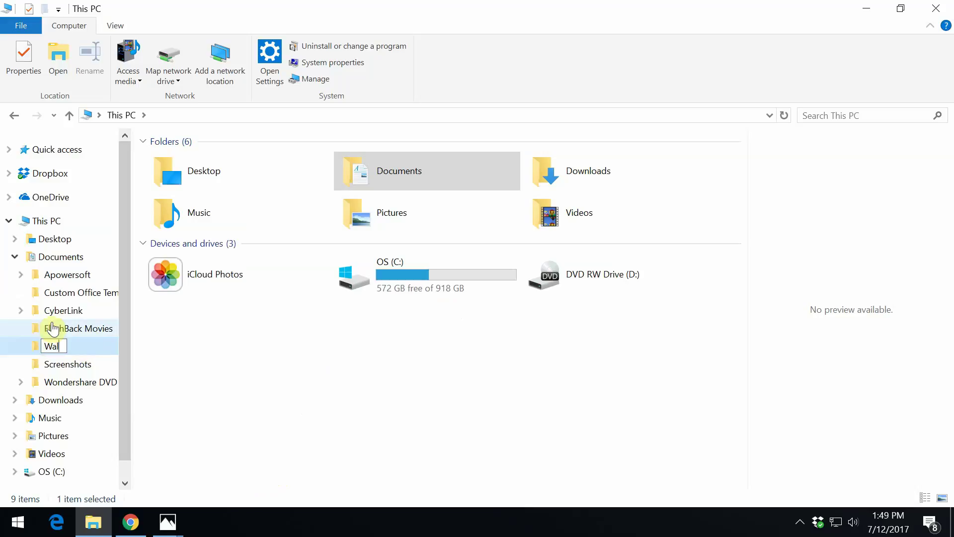
pyautogui.write('mart 20')
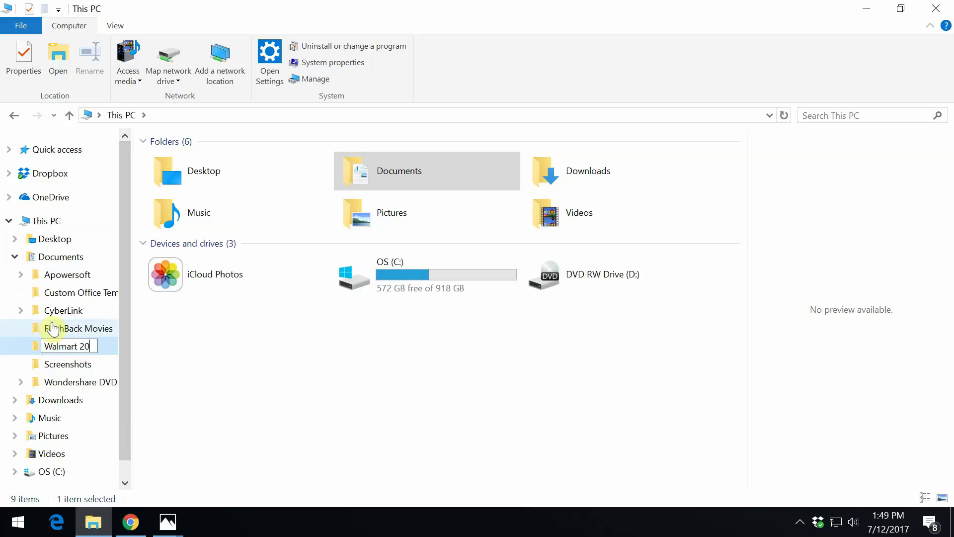
pyautogui.write('17 Baery')
pyautogui.press('BackSpace')
pyautogui.press('BackSpace')
pyautogui.press('BackSpace')
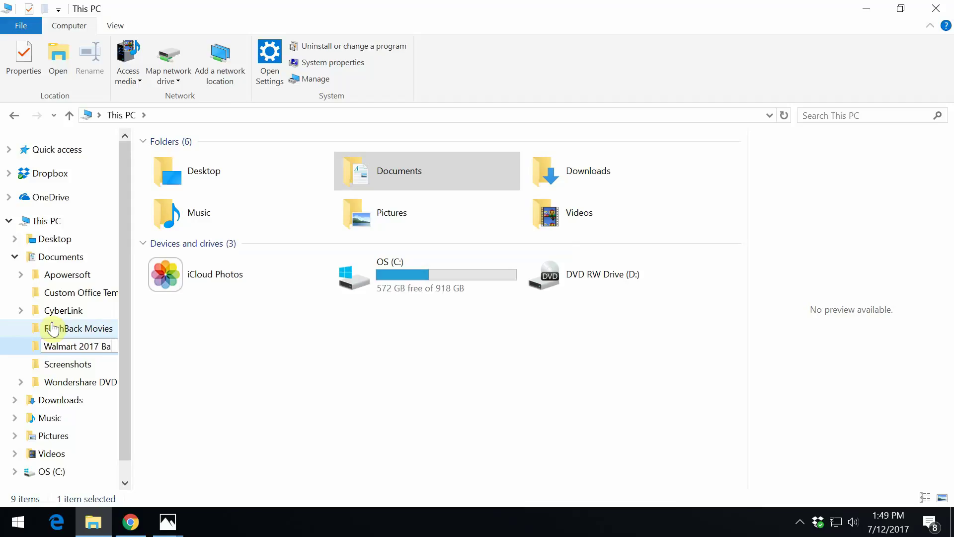
pyautogui.write('kery')
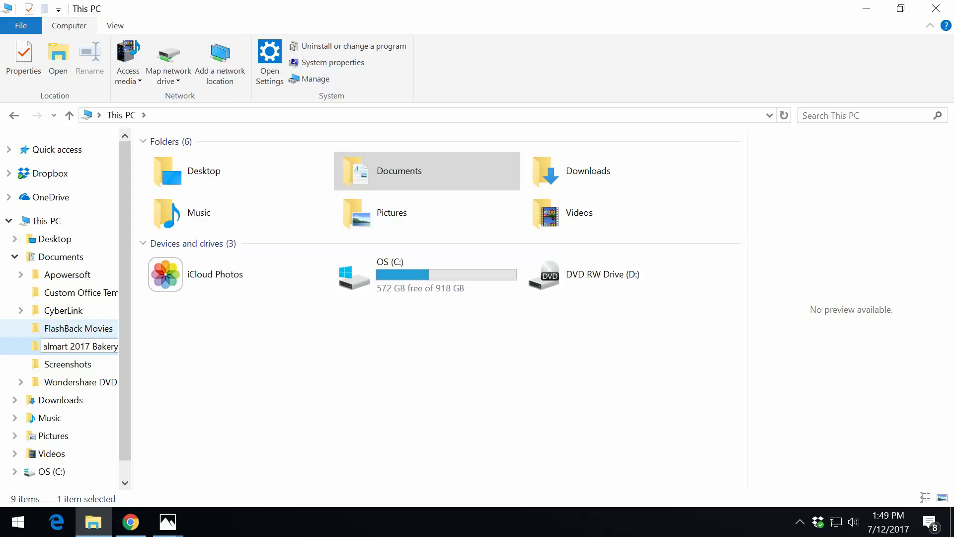
pyautogui.press('Return')
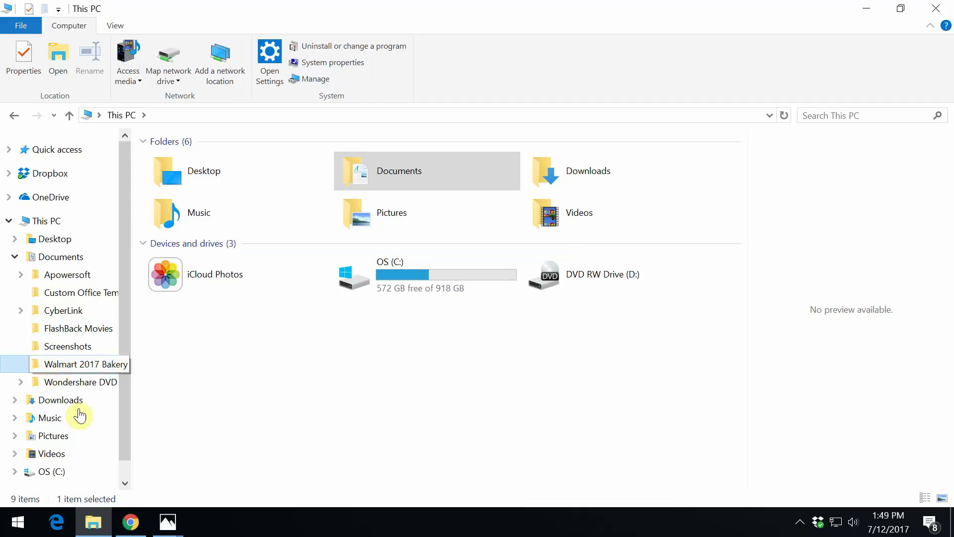
pyautogui.click(135, 523)
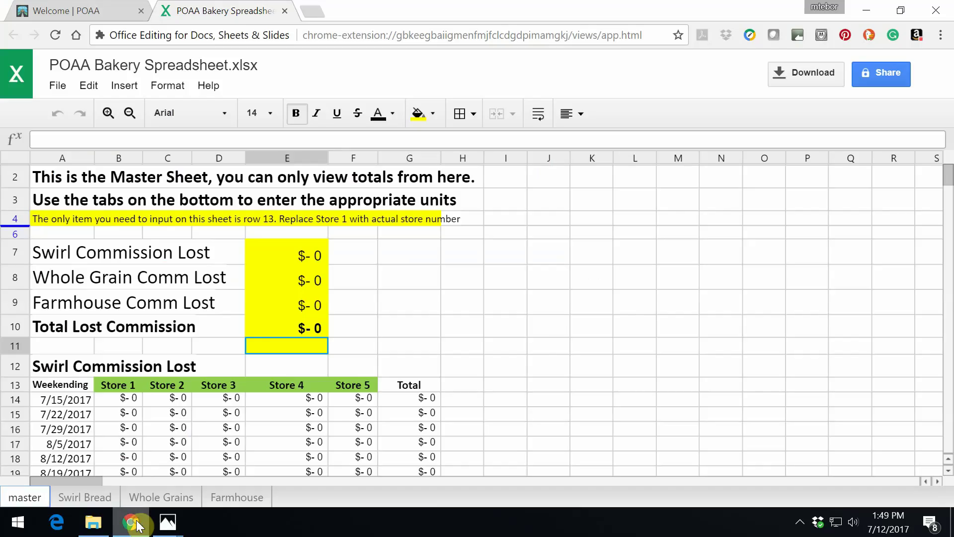
# Close the spreadsheet tab, reload teampoaa.org, dismiss its popup and scroll to Downloads.
pyautogui.click(284, 10)
pyautogui.click(55, 35)
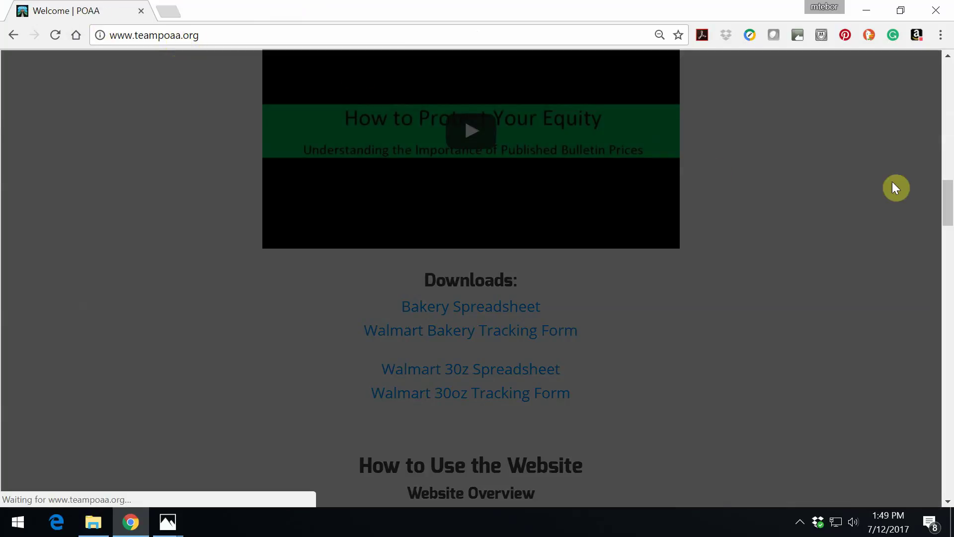
pyautogui.moveTo(950, 201); pyautogui.dragTo(948, 80)
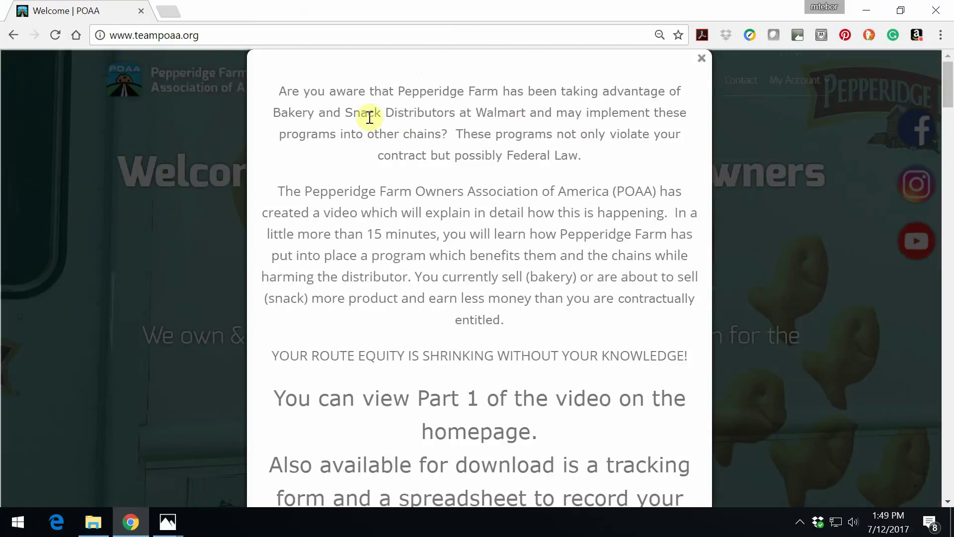
pyautogui.click(702, 59)
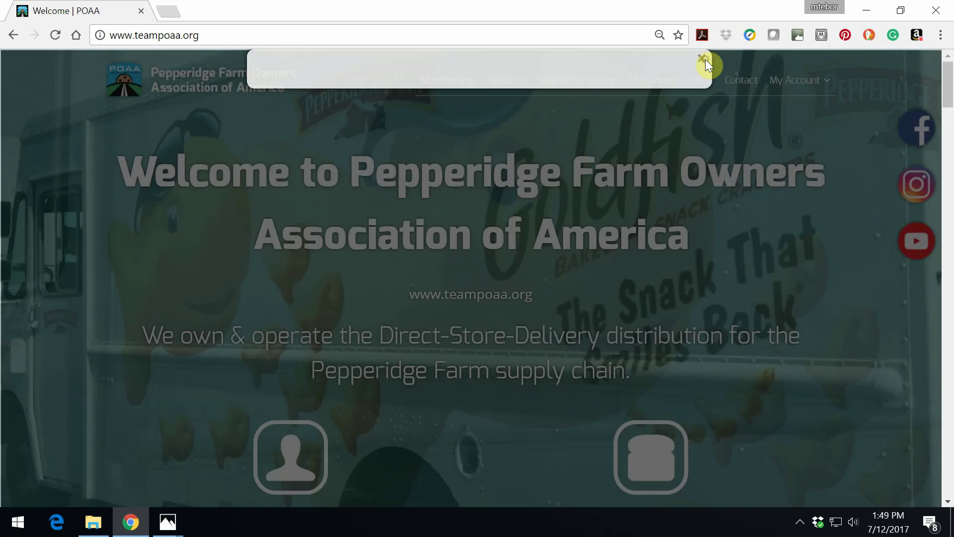
pyautogui.scroll(-10, 562, 176)
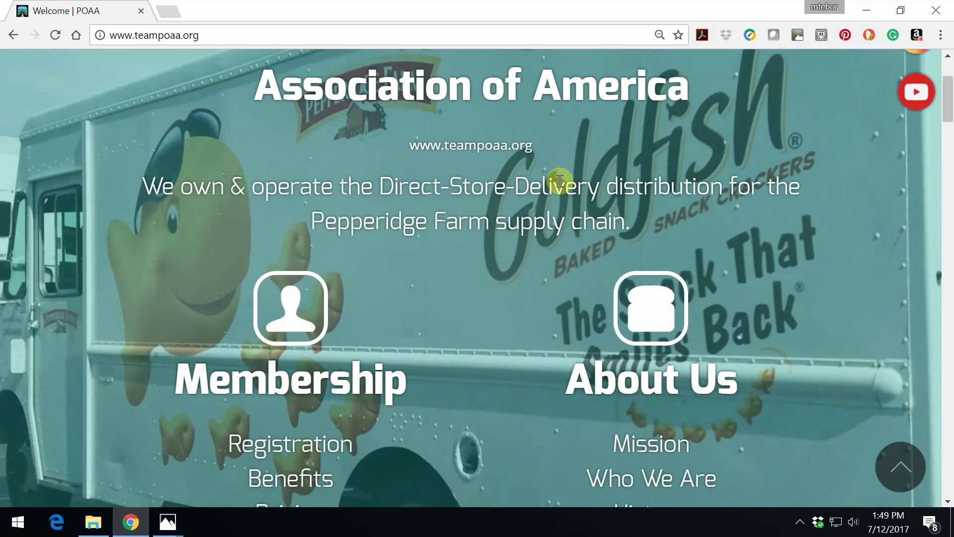
pyautogui.scroll(-7, 451, 233)
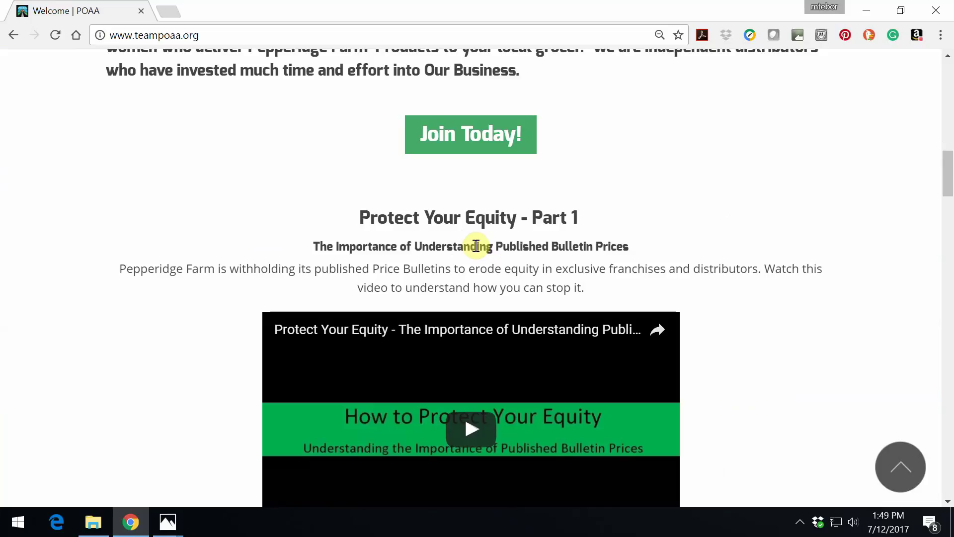
pyautogui.scroll(-6, 480, 244)
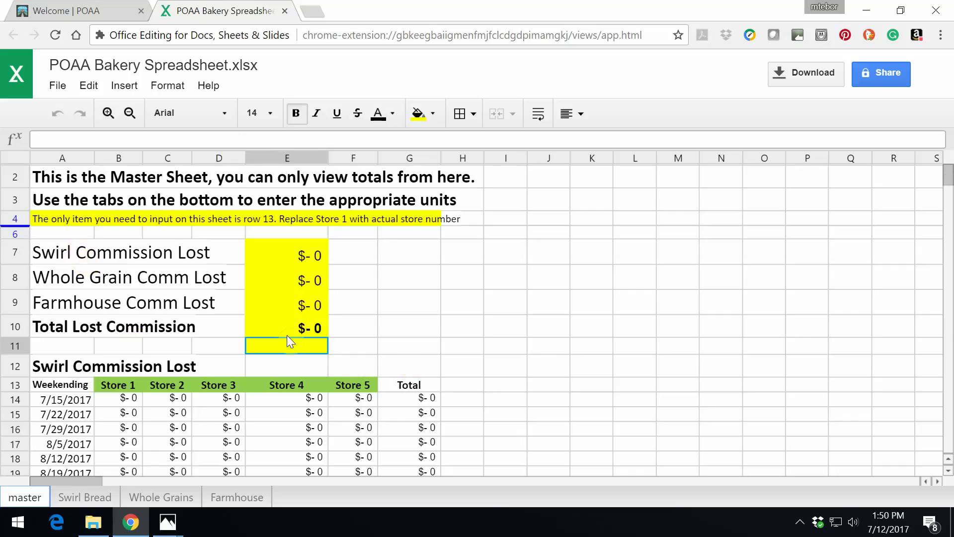
# Download POAA Bakery Spreadsheet.xlsx and save it in Documents\Walmart 2017 Bakery.
pyautogui.click(805, 73)
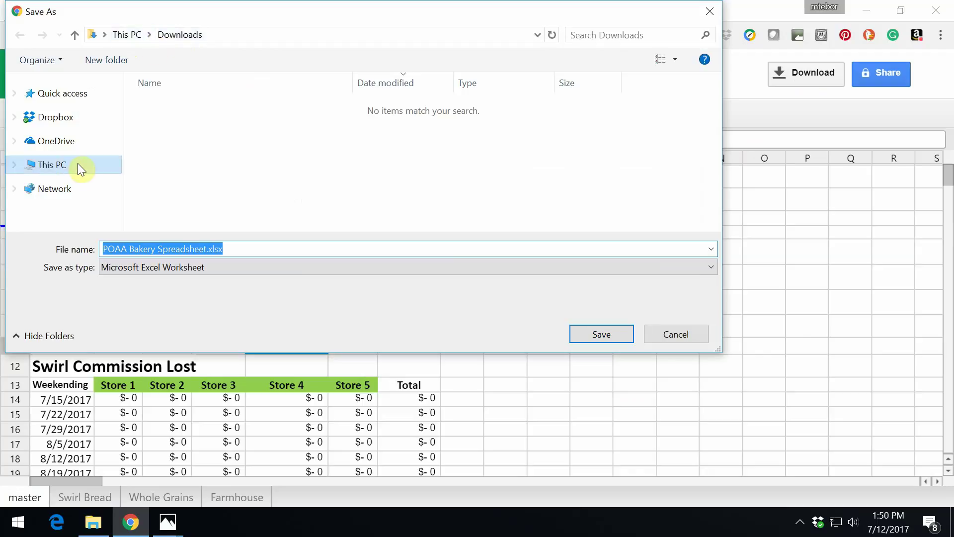
pyautogui.click(15, 165)
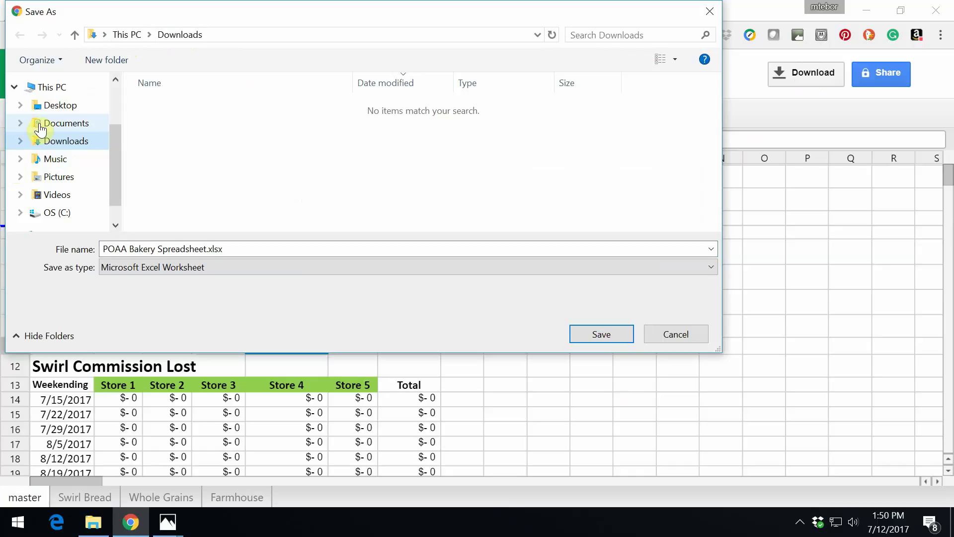
pyautogui.click(50, 124)
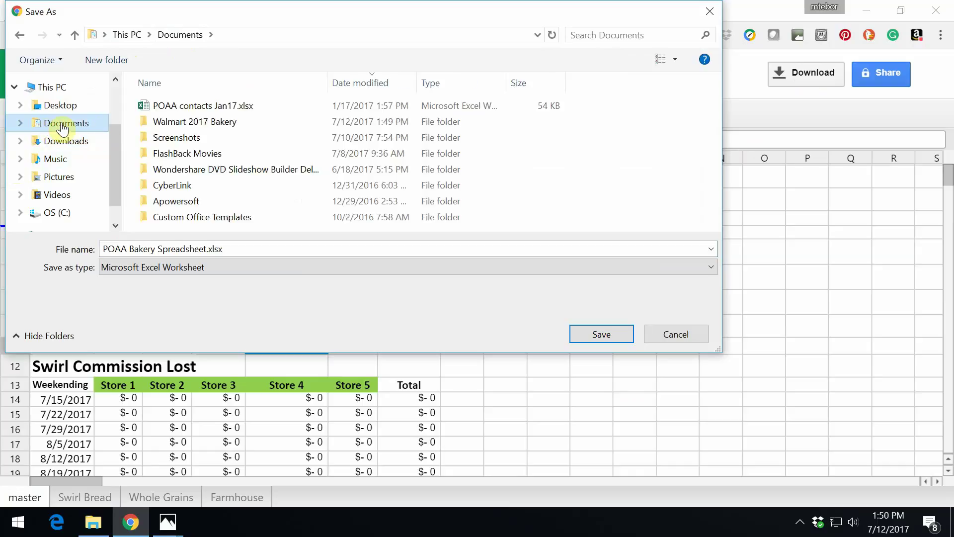
pyautogui.doubleClick(186, 123)
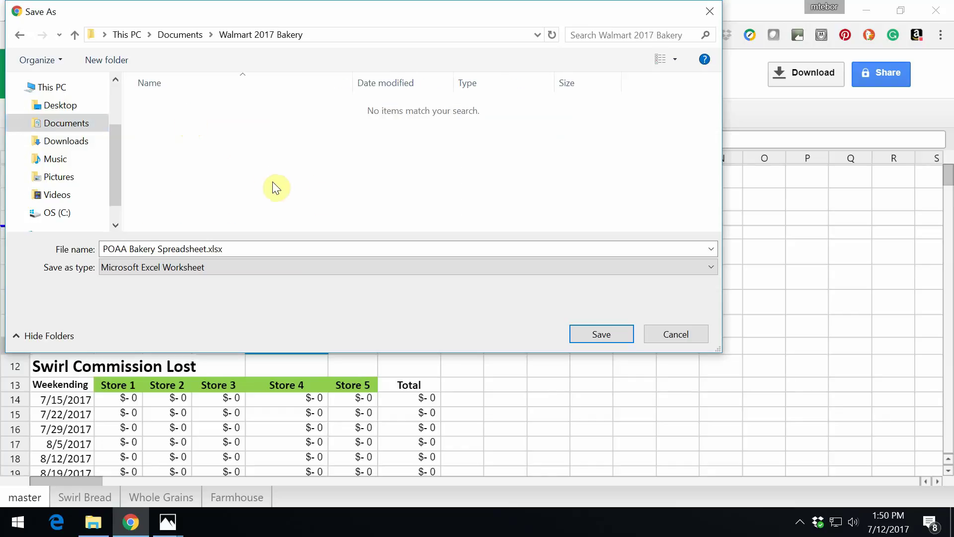
pyautogui.click(601, 335)
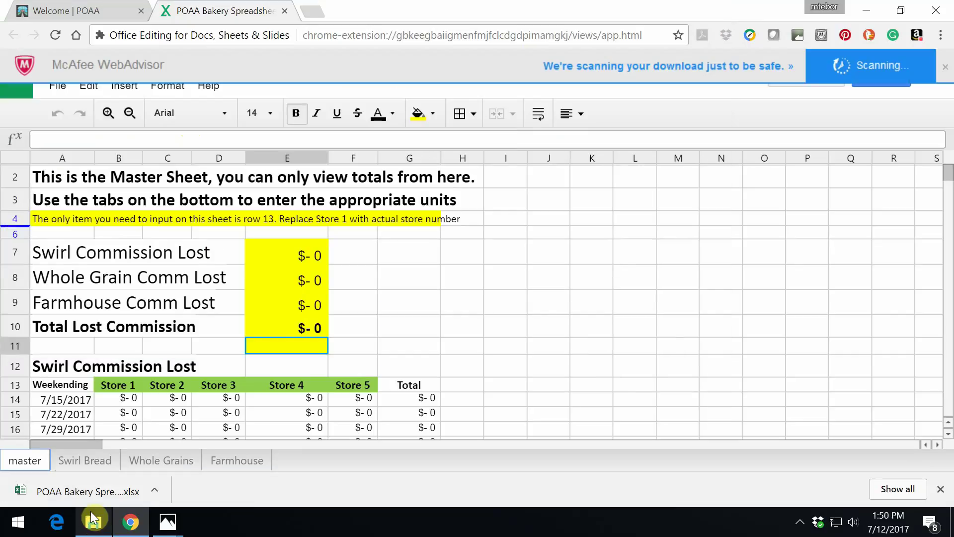
# Download Walmart Bakery tracking form_1.pdf and save it in the Walmart 2017 Bakery folder.
pyautogui.click(284, 10)
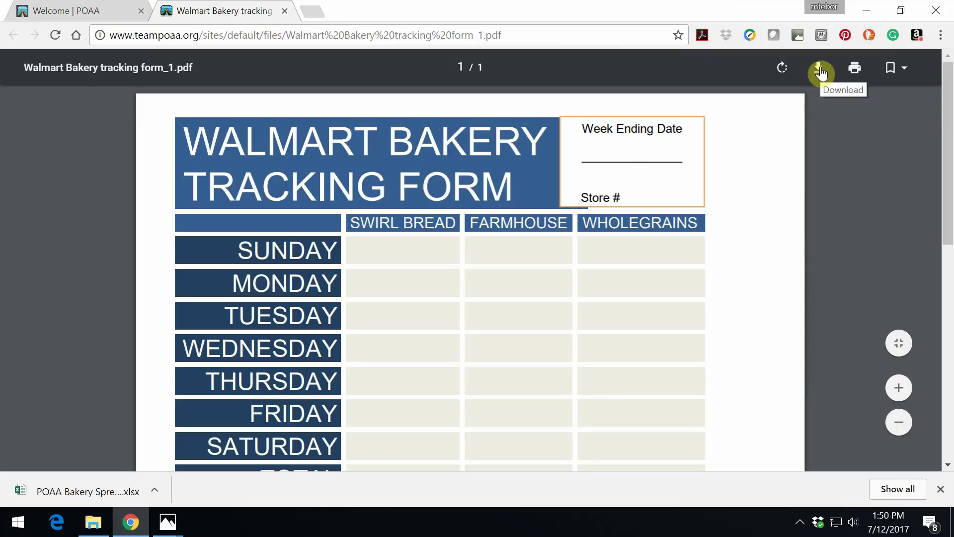
pyautogui.click(821, 72)
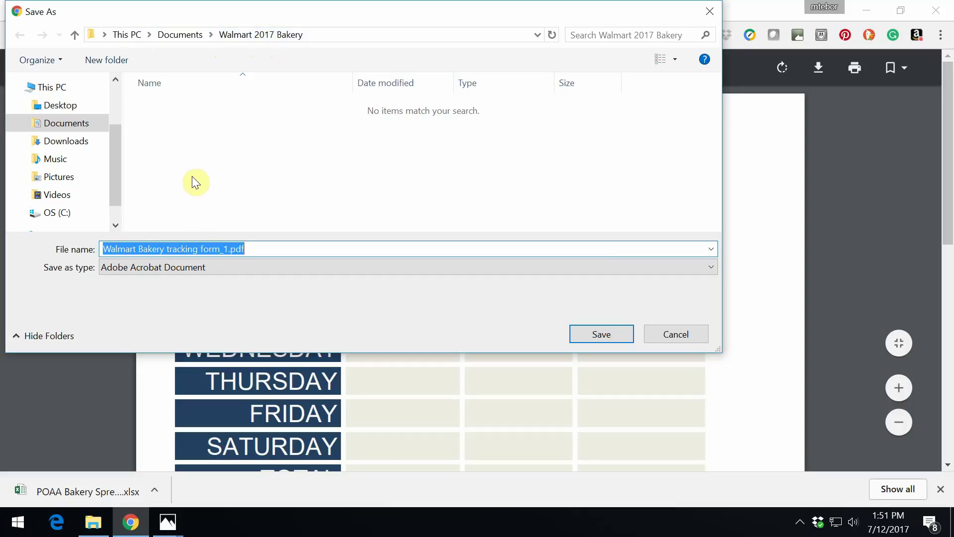
pyautogui.click(23, 122)
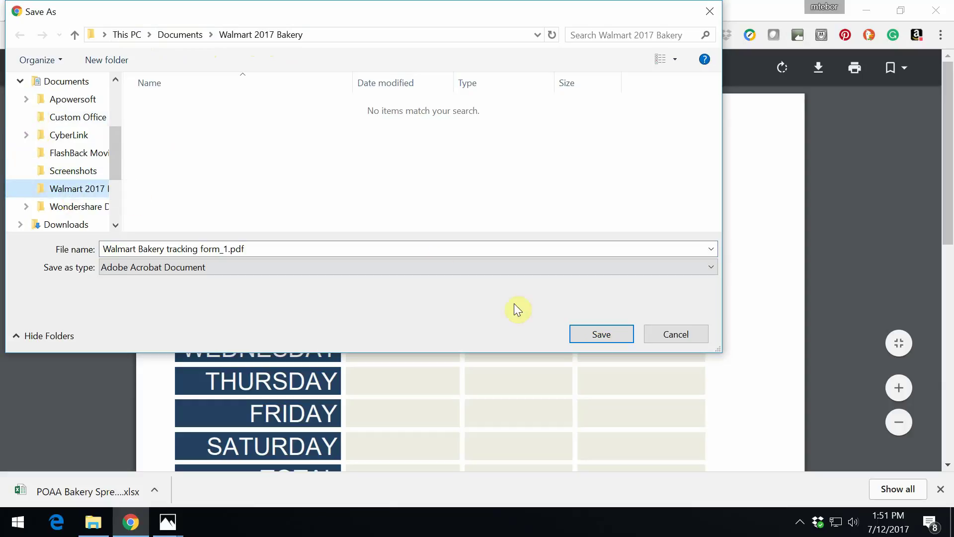
pyautogui.click(607, 333)
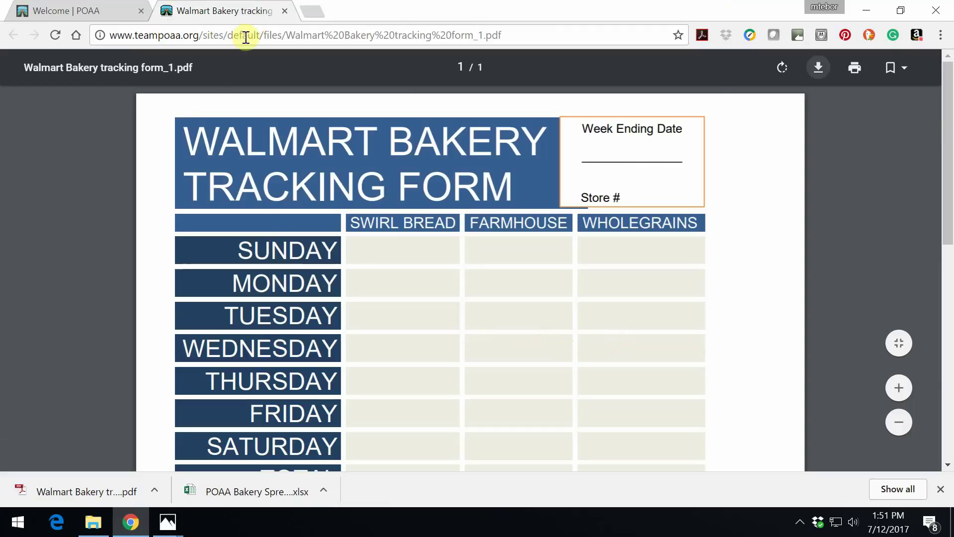
# Open Walmart Bakery tracking form_1.pdf from the Walmart 2017 Bakery folder in Acrobat.
pyautogui.click(285, 10)
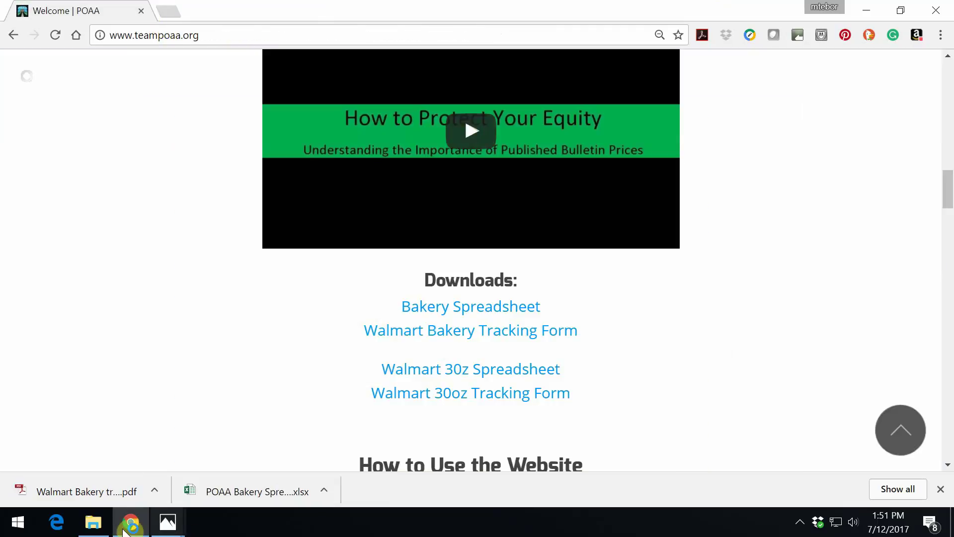
pyautogui.click(93, 521)
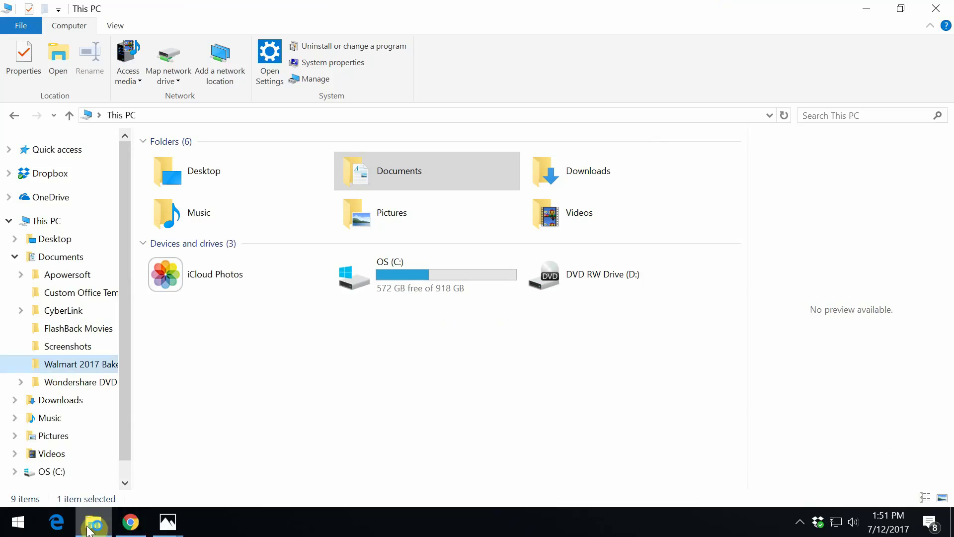
pyautogui.click(63, 365)
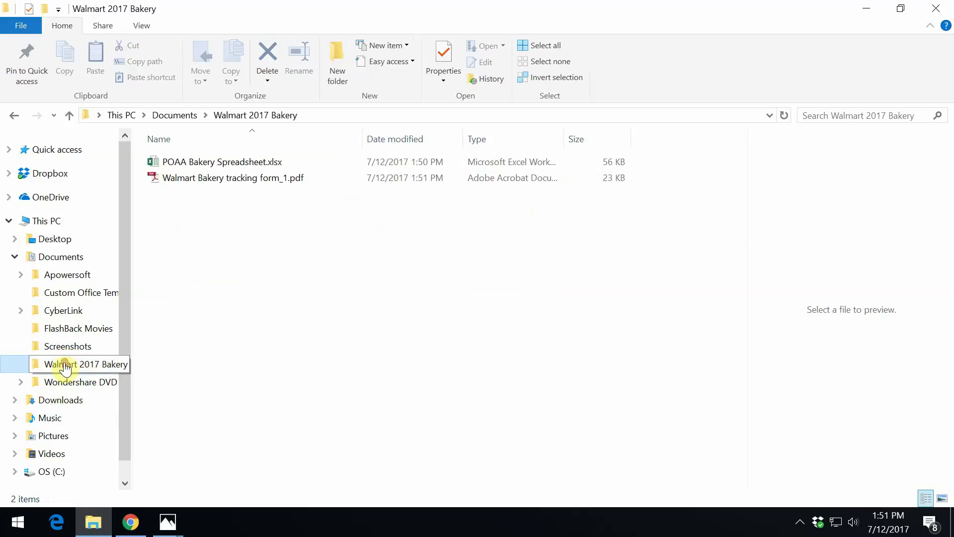
pyautogui.doubleClick(199, 177)
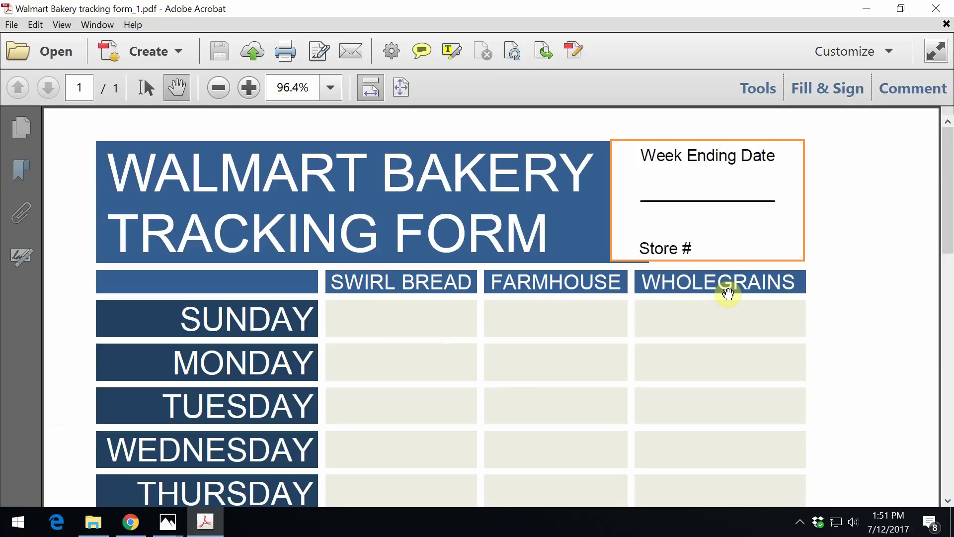
# Print the blank tracking form to the Brother HL-3170CDW printer via File > Print.
pyautogui.click(11, 25)
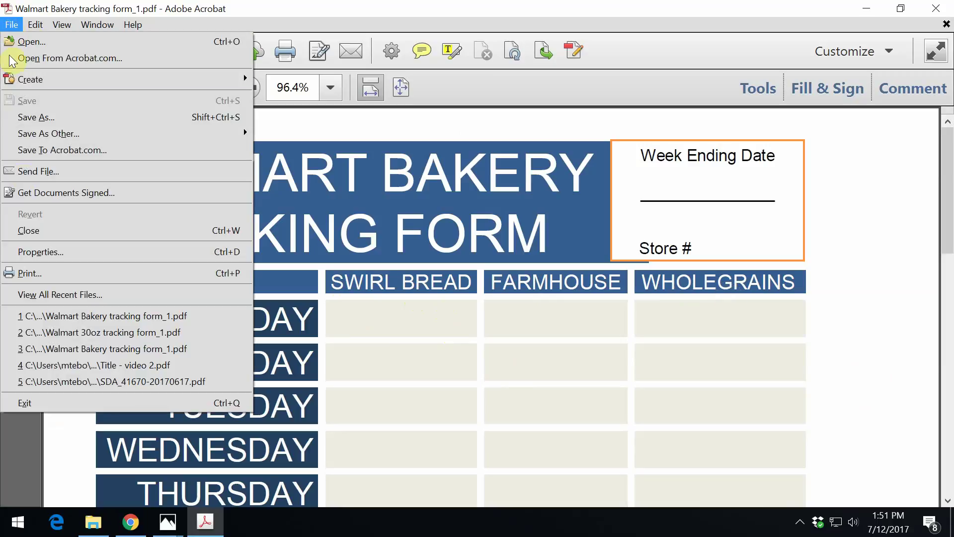
pyautogui.click(40, 273)
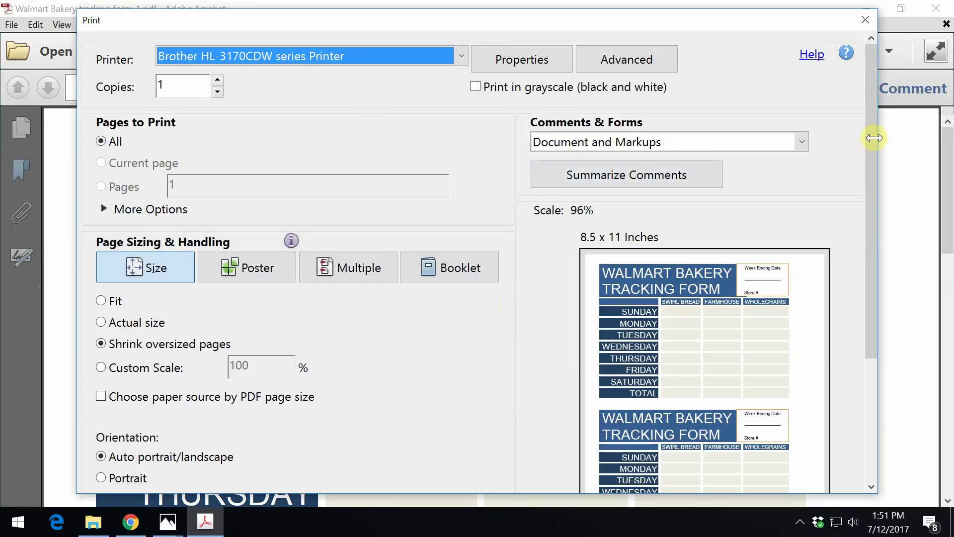
pyautogui.moveTo(873, 141); pyautogui.dragTo(879, 267)
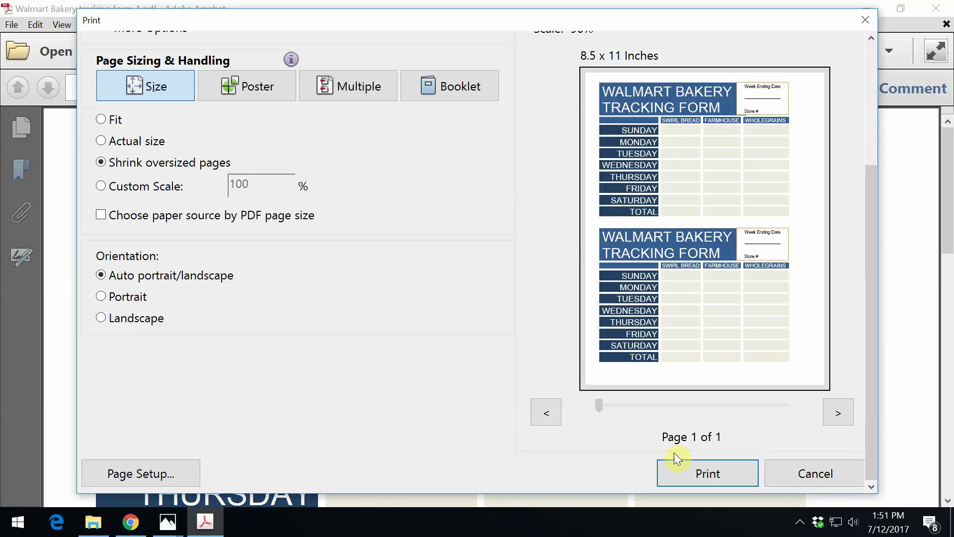
pyautogui.click(689, 470)
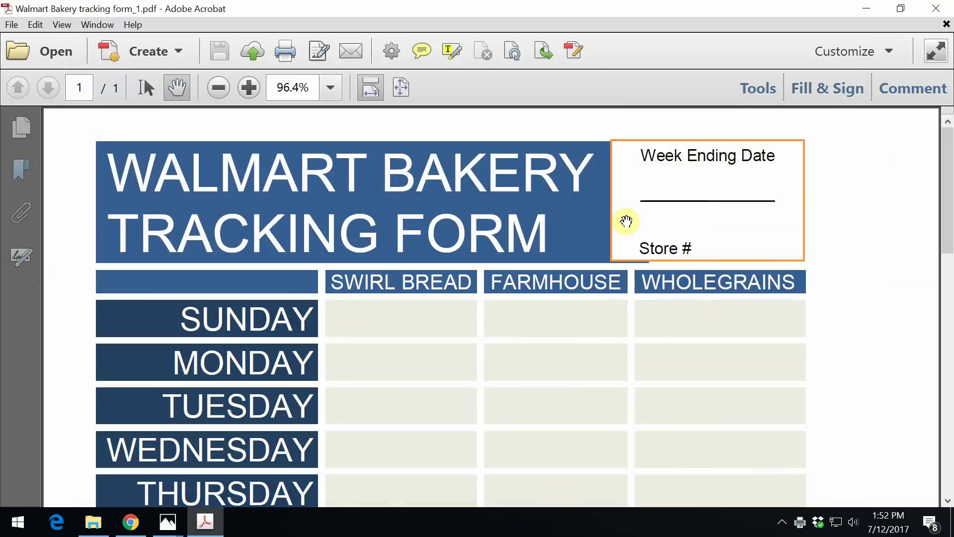
pyautogui.scroll(-1, 547, 235)
pyautogui.scroll(-4, 545, 237)
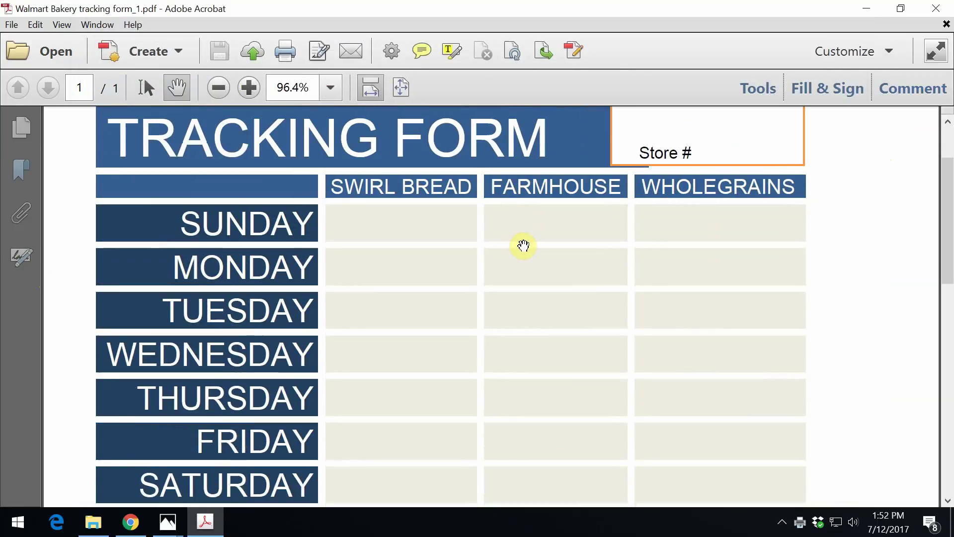
pyautogui.scroll(-4, 483, 407)
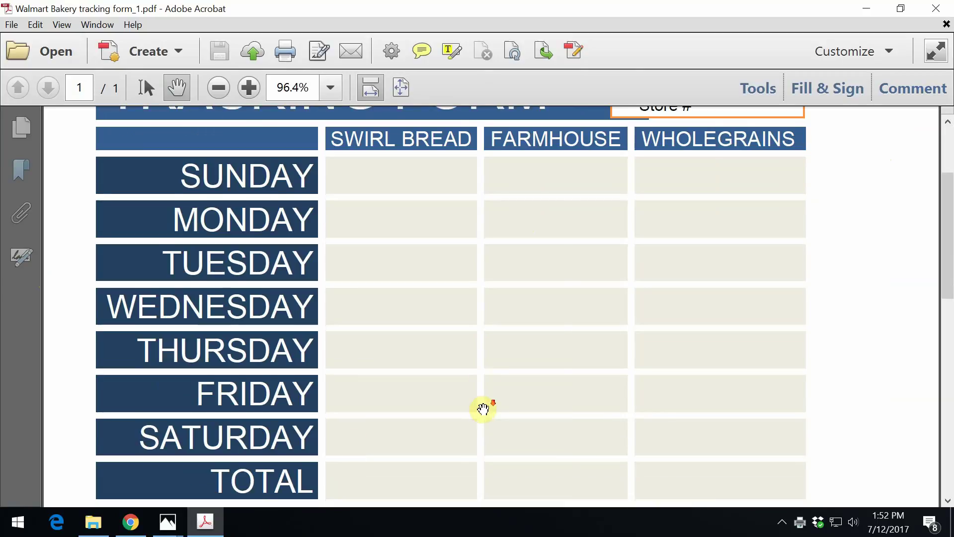
pyautogui.scroll(-2, 329, 450)
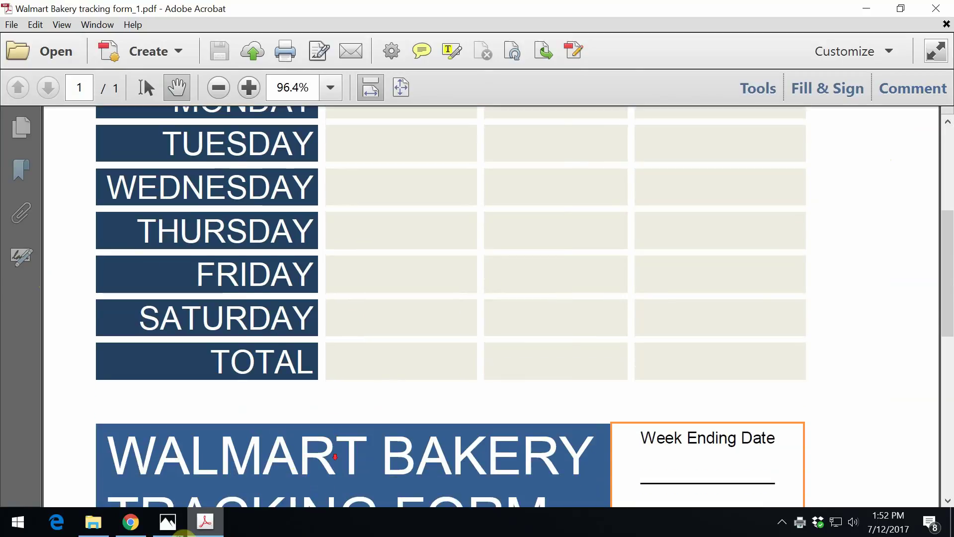
pyautogui.click(169, 525)
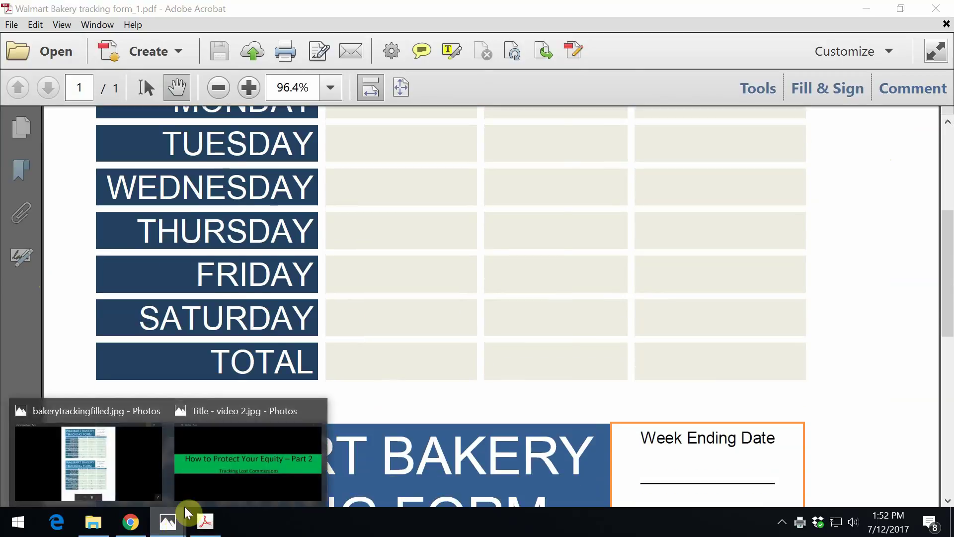
# Open bakerytrackingfilled.jpg in Photos from the taskbar thumbnail.
pyautogui.click(138, 451)
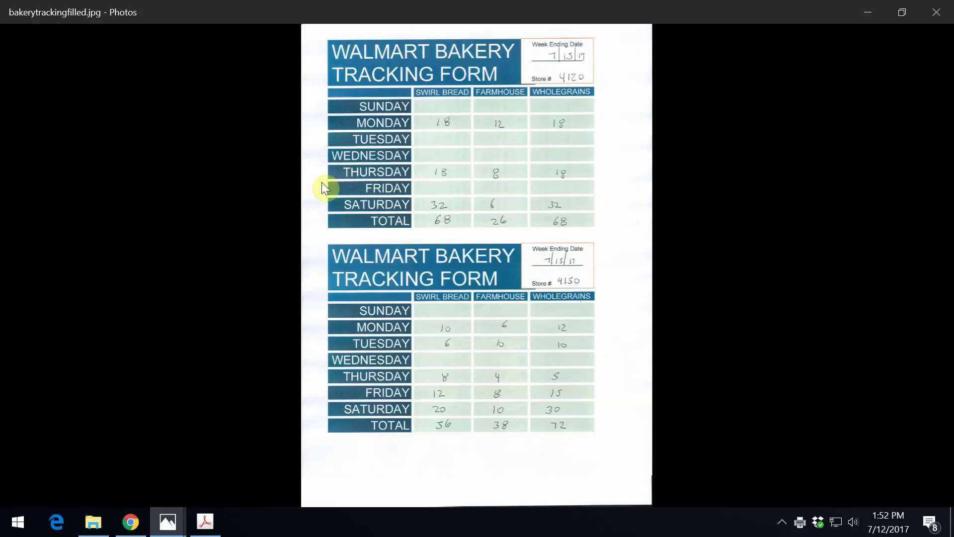
# Open POAA Bakery Spreadsheet.xlsx in Excel from the Walmart 2017 Bakery folder.
pyautogui.click(94, 521)
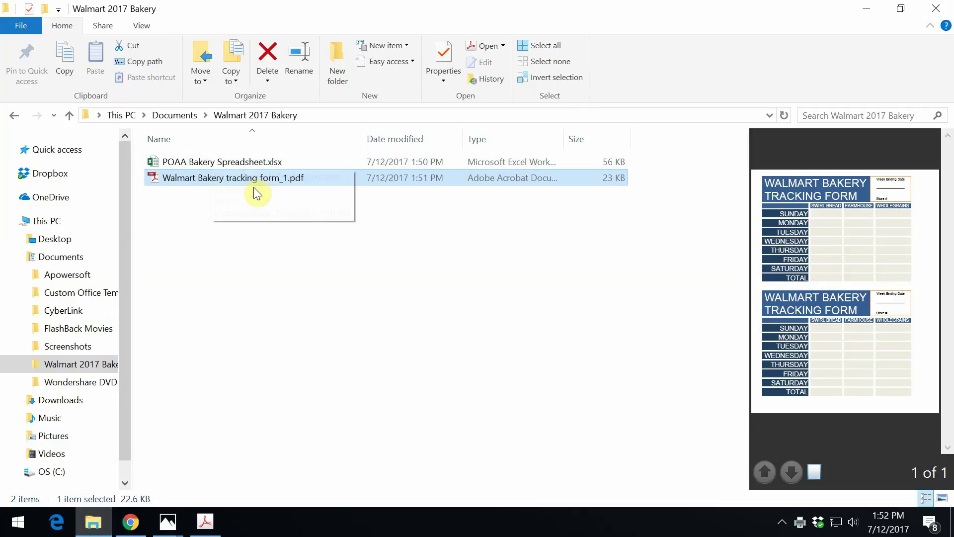
pyautogui.click(249, 162)
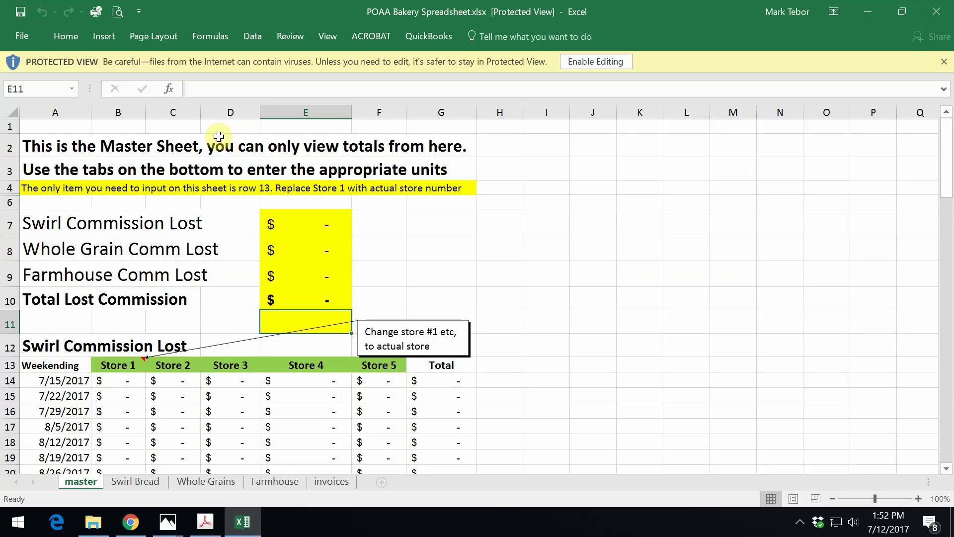
# Enable editing and rename store headings B13 and C13 to 4120 and 4150.
pyautogui.click(606, 64)
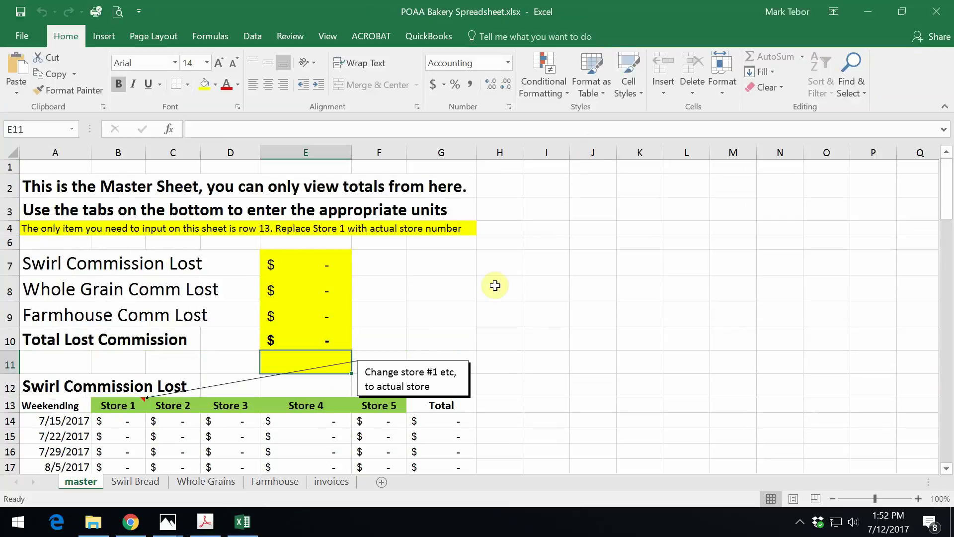
pyautogui.scroll(-2, 549, 243)
pyautogui.scroll(-1, 557, 253)
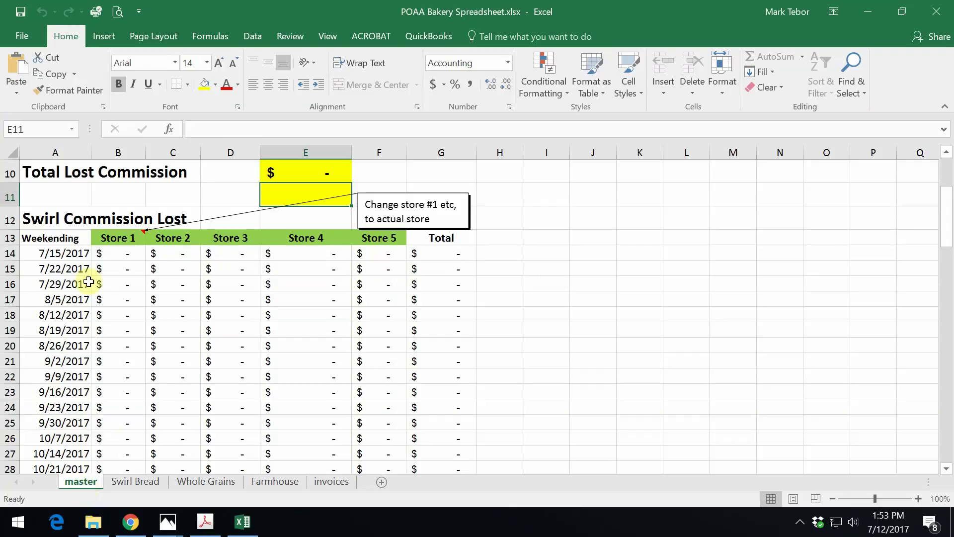
pyautogui.click(115, 242)
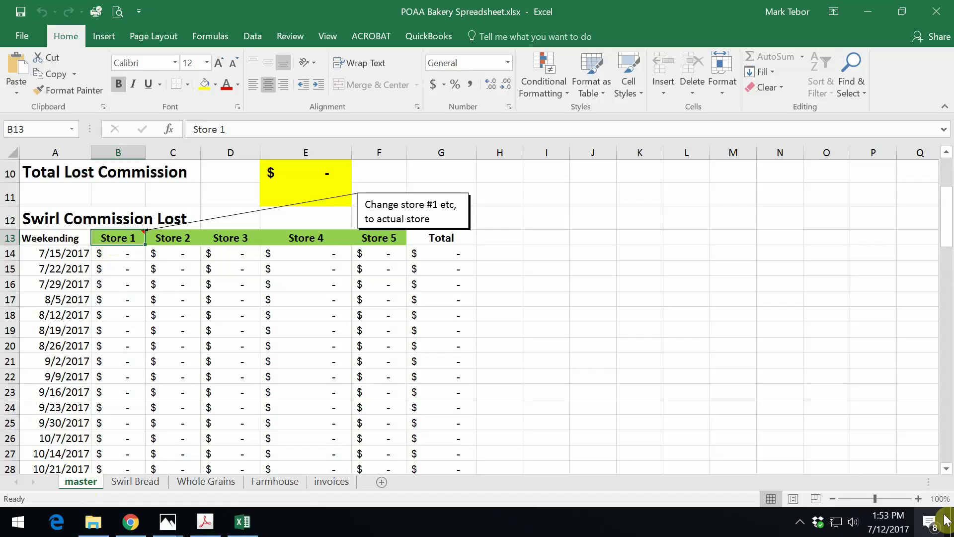
pyautogui.write('4120')
pyautogui.press('Return')
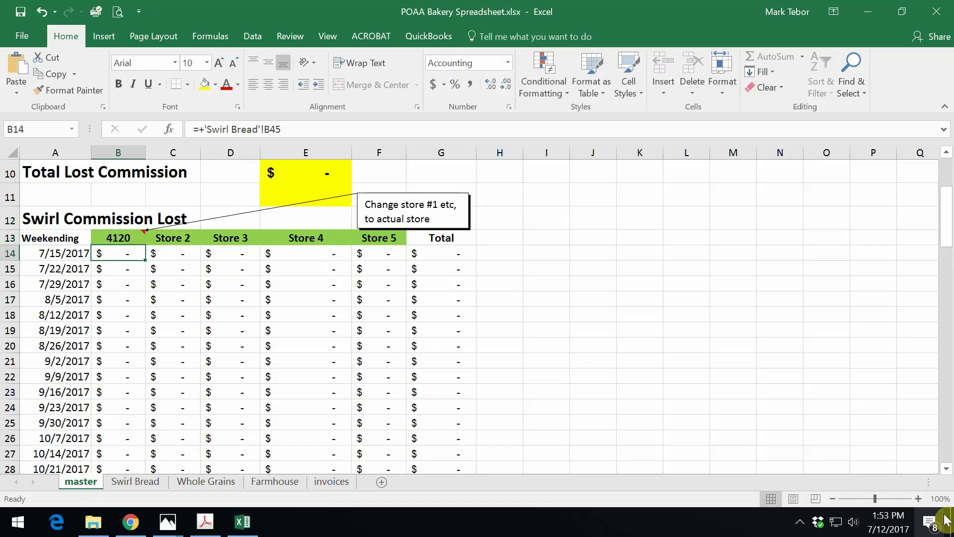
pyautogui.press('Up')
pyautogui.press('Right')
pyautogui.write('4150')
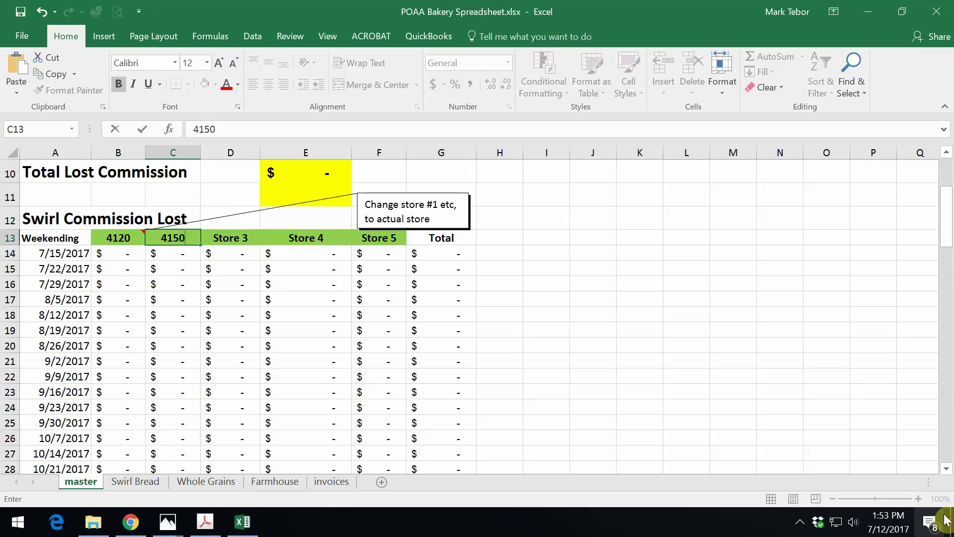
pyautogui.press('Return')
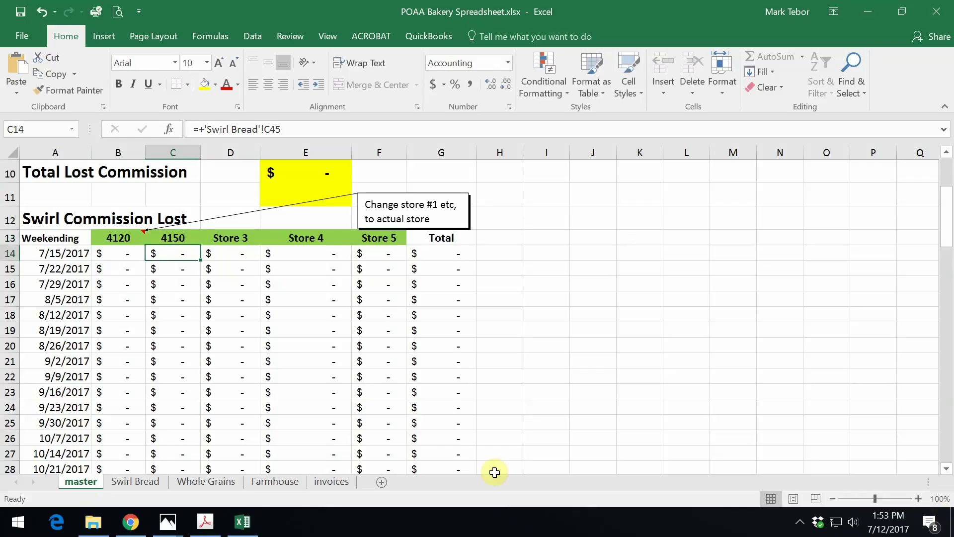
pyautogui.click(139, 484)
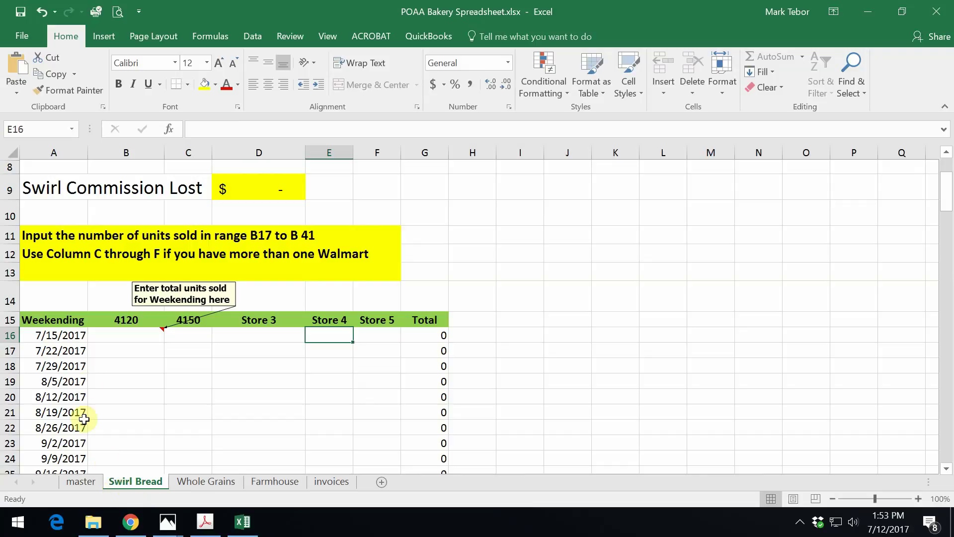
# Enter 68 units in B16 and 56 in C16 for week 7/15/2017.
pyautogui.click(131, 334)
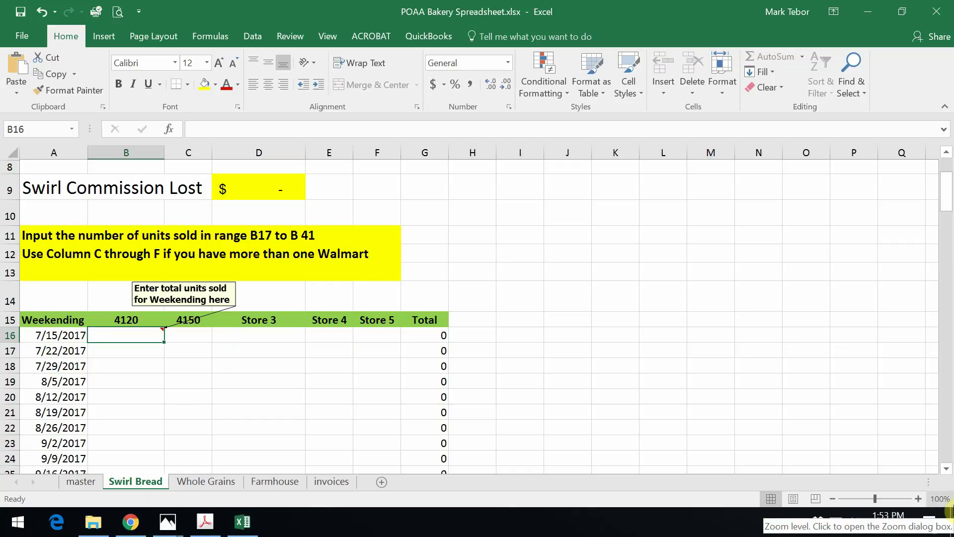
pyautogui.write('68')
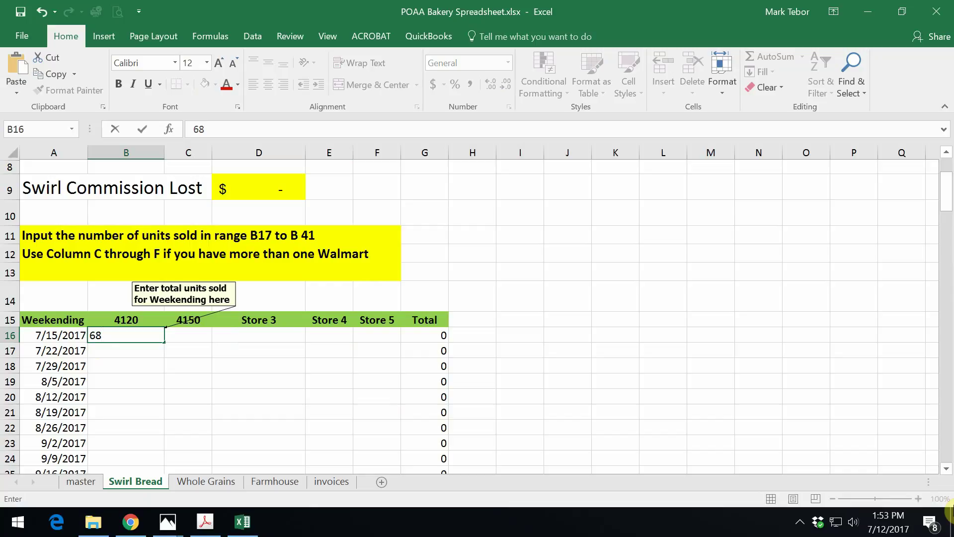
pyautogui.press('Tab')
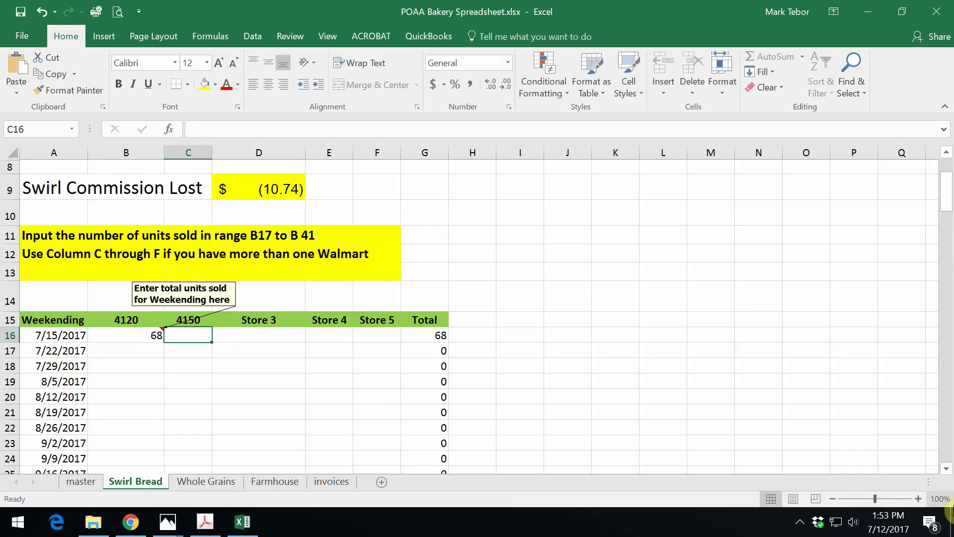
pyautogui.write('56')
pyautogui.press('Return')
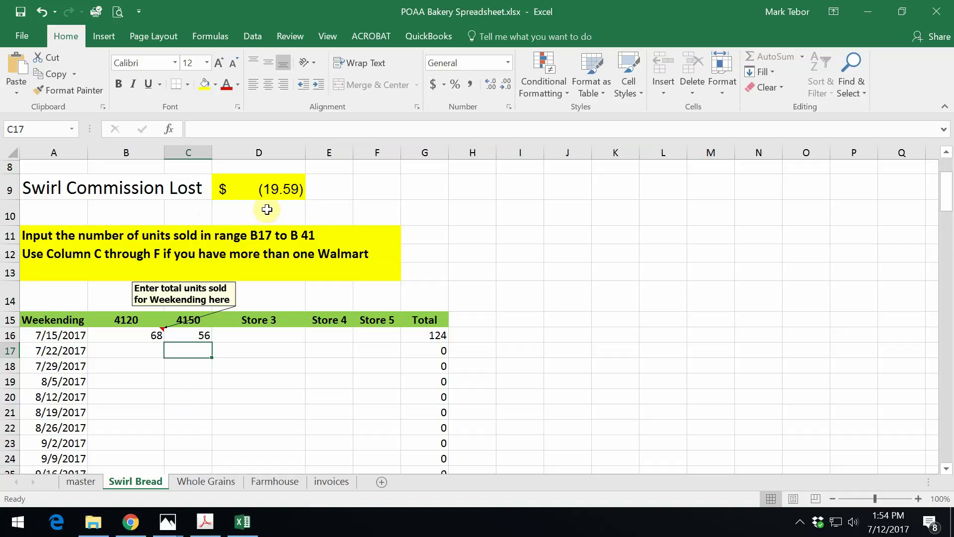
# On Whole Grains, log 7/15/2017 units: 68 for store 4120 and 72 for store 4150.
pyautogui.click(206, 482)
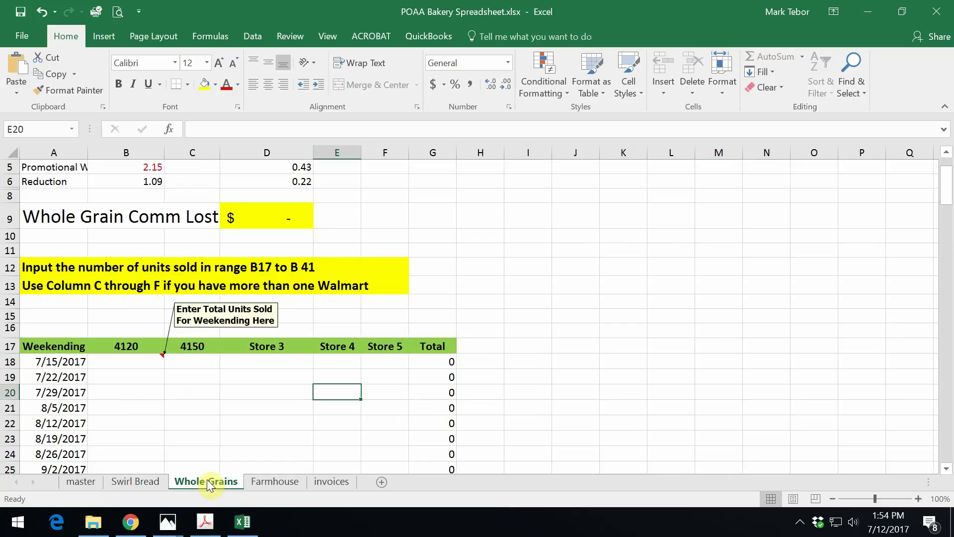
pyautogui.click(136, 362)
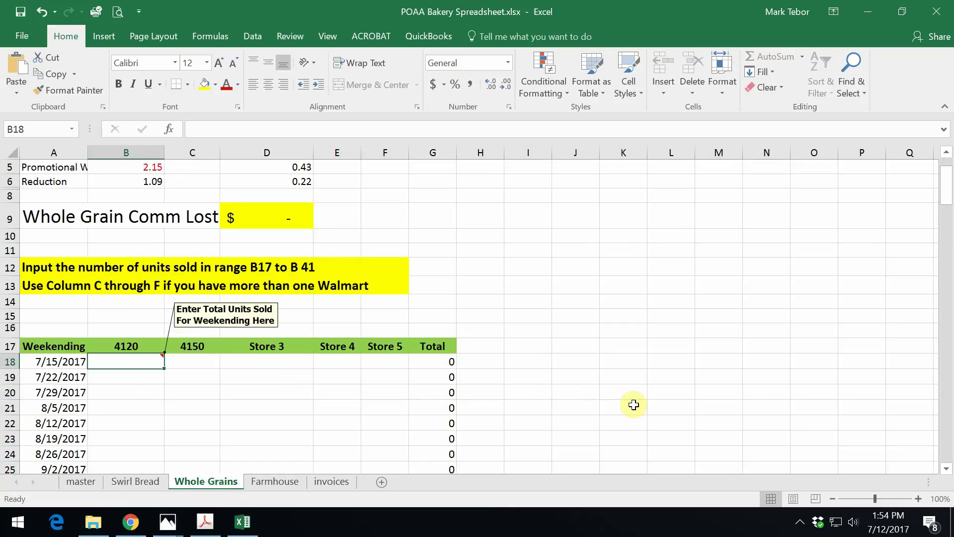
pyautogui.write('68')
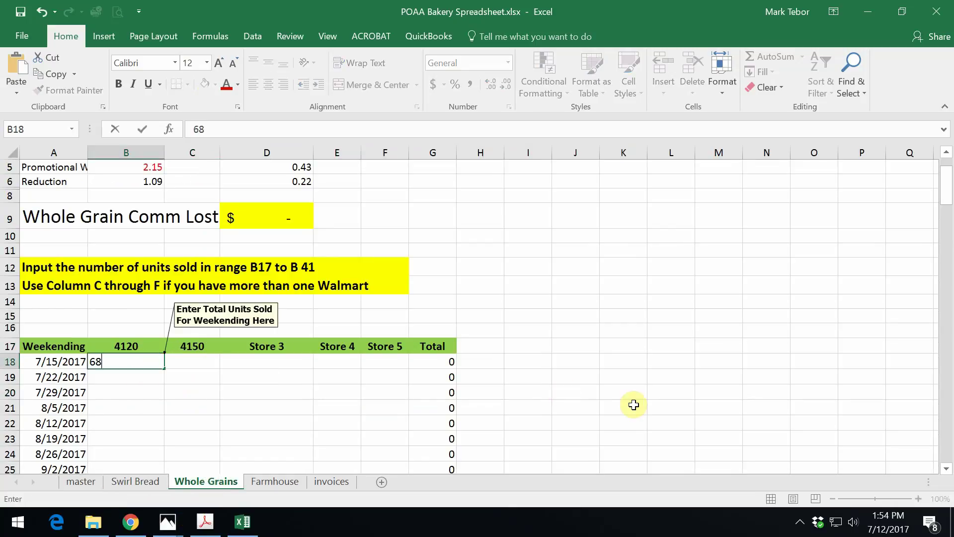
pyautogui.press('Tab')
pyautogui.write('7')
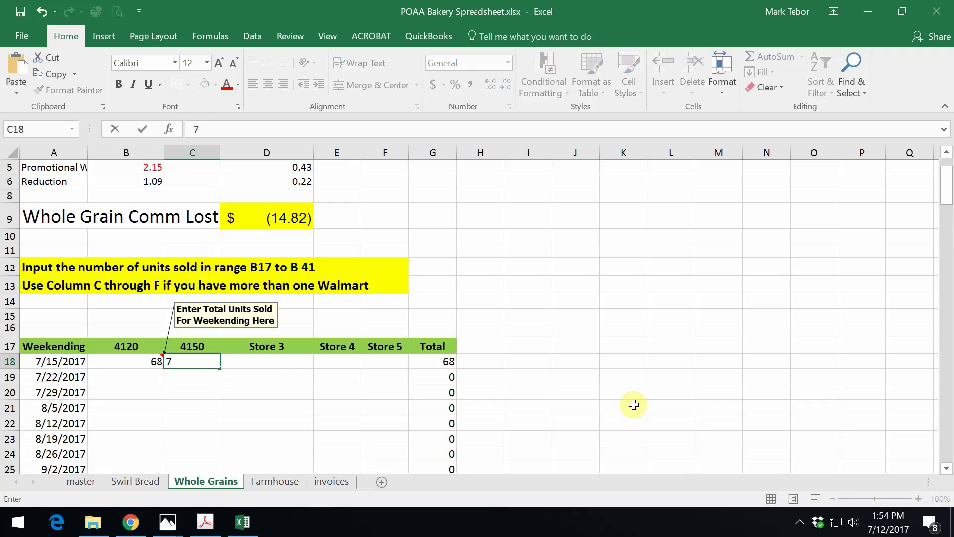
pyautogui.press('Return')
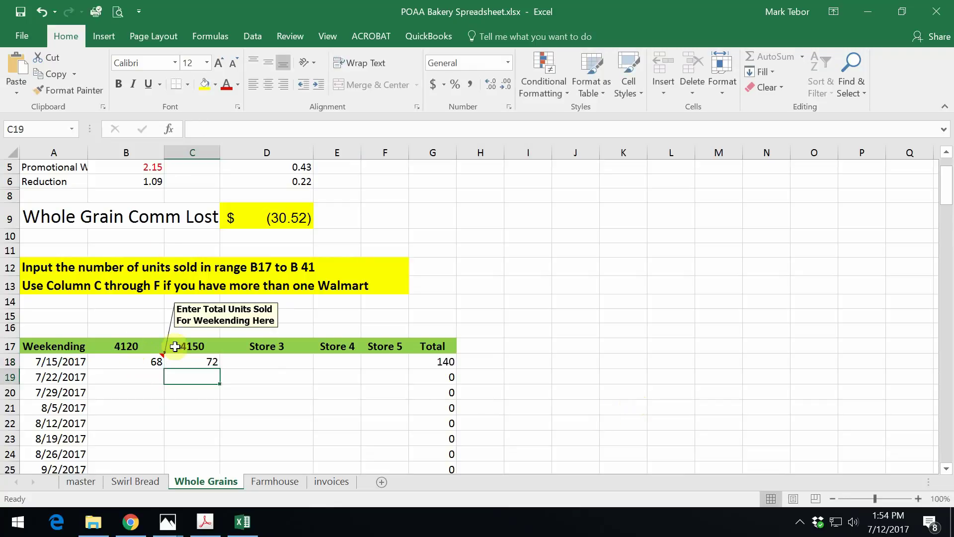
# On Farmhouse, log 7/15/2017 units: 26 for store 4120 and 38 for store 4150.
pyautogui.click(278, 482)
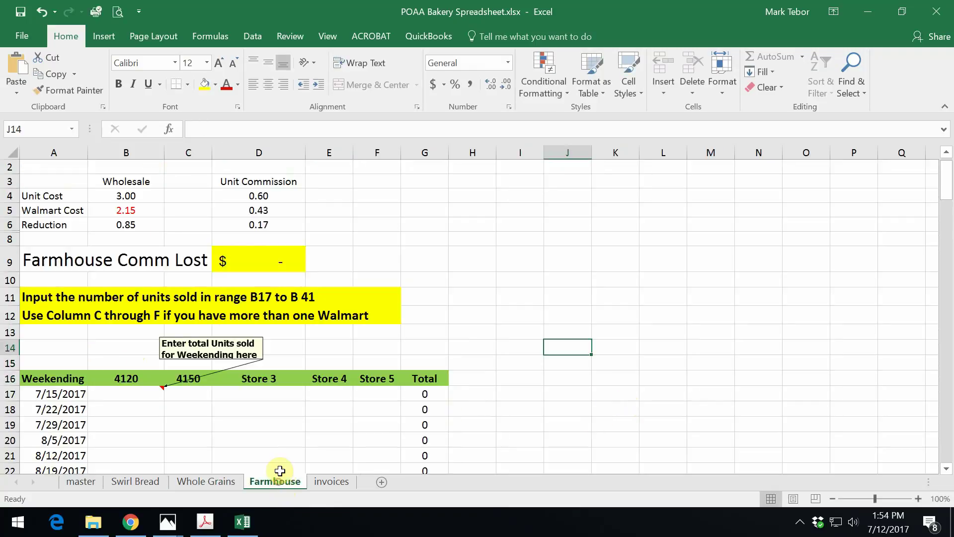
pyautogui.click(136, 392)
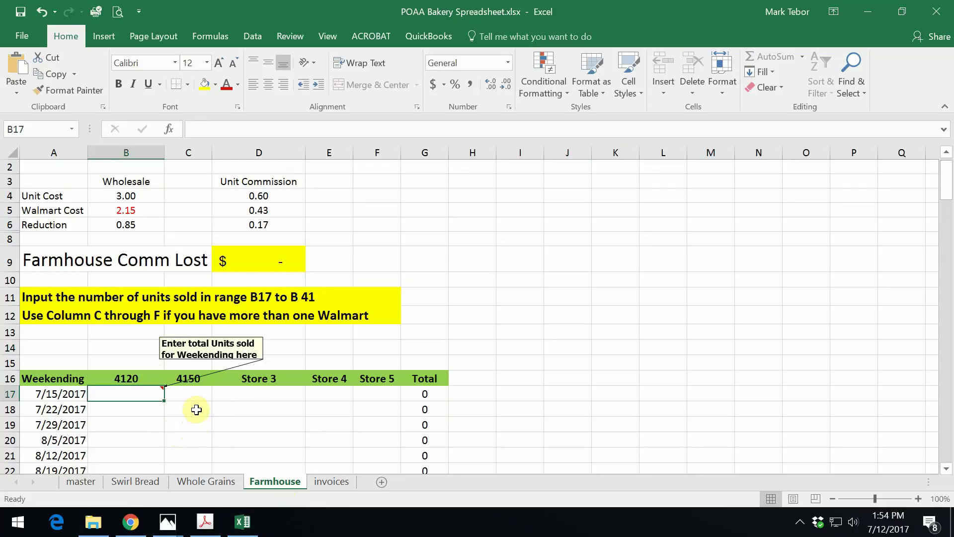
pyautogui.write('26')
pyautogui.press('Tab')
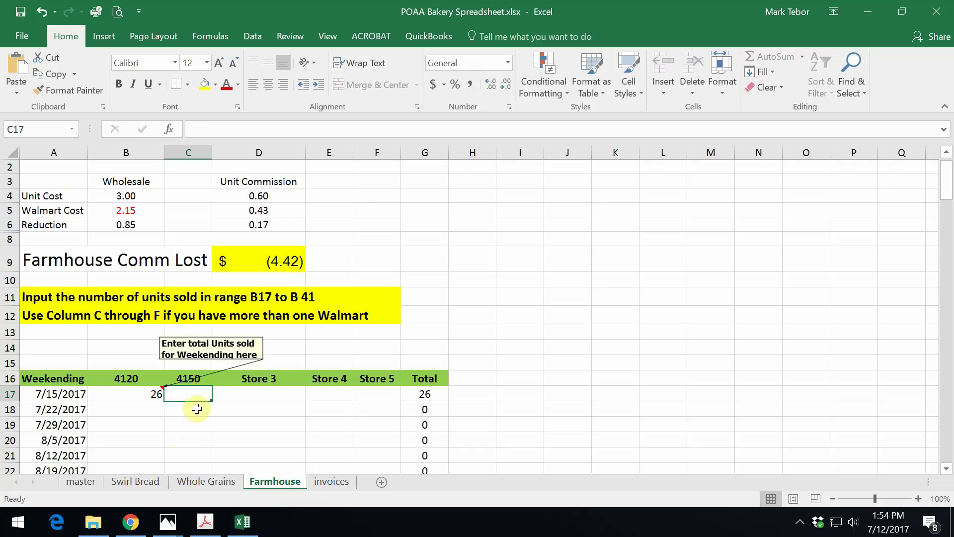
pyautogui.write('38')
pyautogui.click(198, 408)
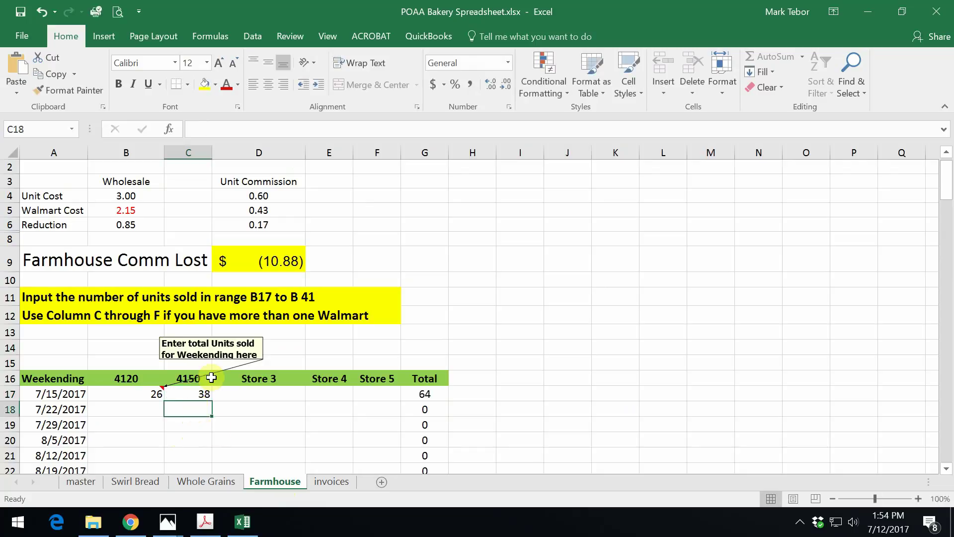
pyautogui.click(332, 481)
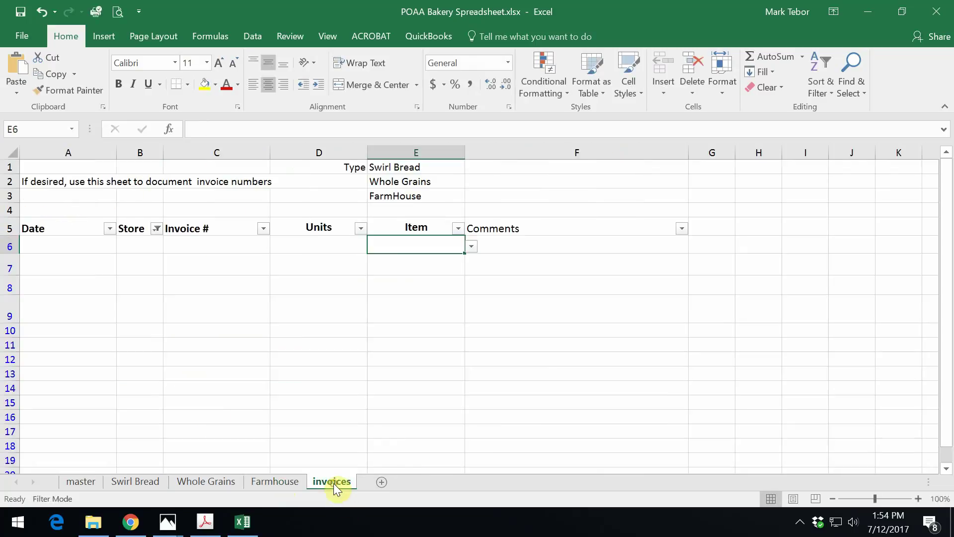
# Fill a new invoice row with date 7/12/2017, store 4120, the invoice number and 18 units.
pyautogui.click(60, 247)
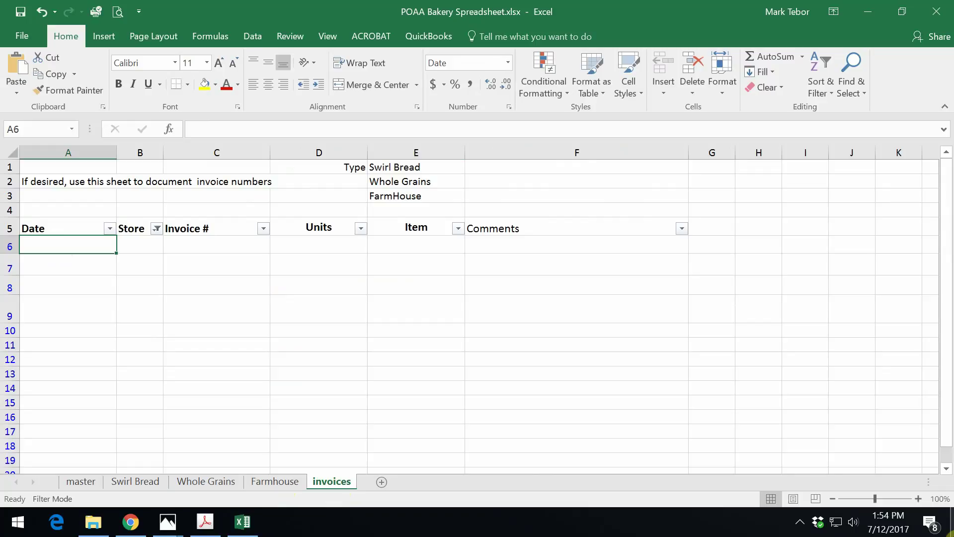
pyautogui.write('7/')
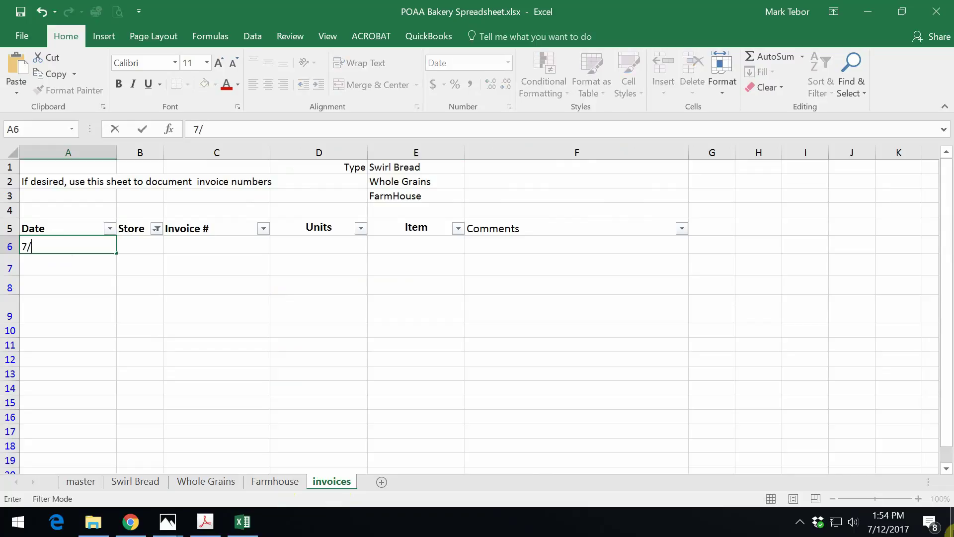
pyautogui.write('12/2017')
pyautogui.press('Tab')
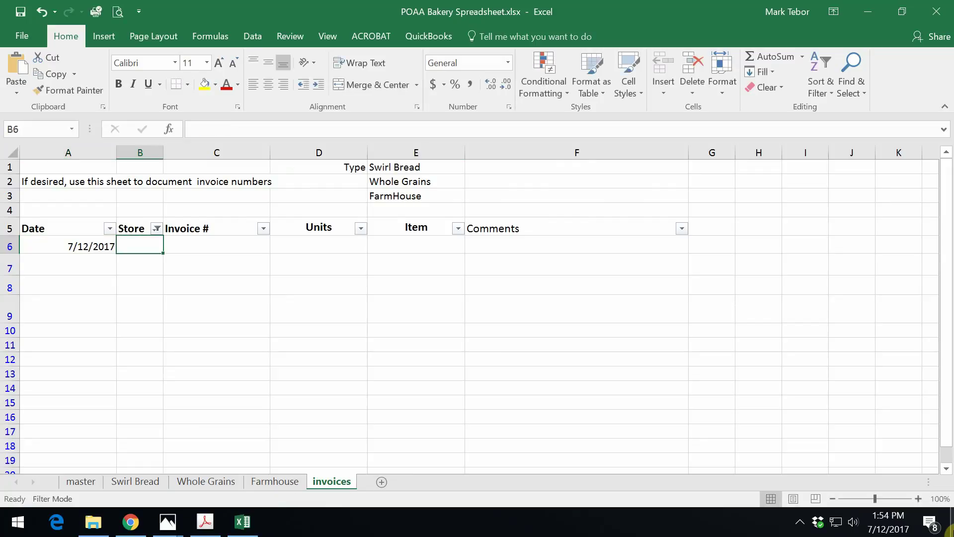
pyautogui.write('4120')
pyautogui.press('Return')
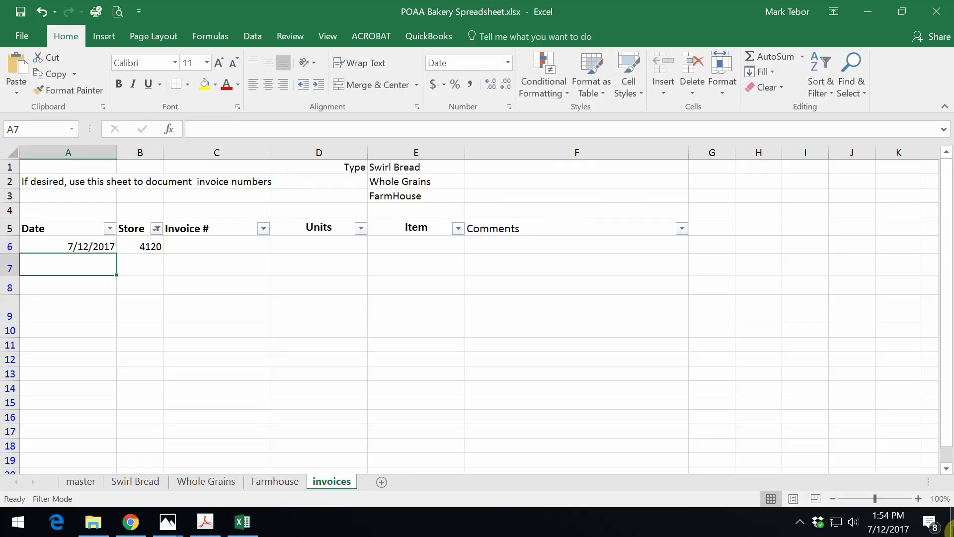
pyautogui.click(68, 246)
pyautogui.press('Tab')
pyautogui.press('Tab')
pyautogui.write('5555')
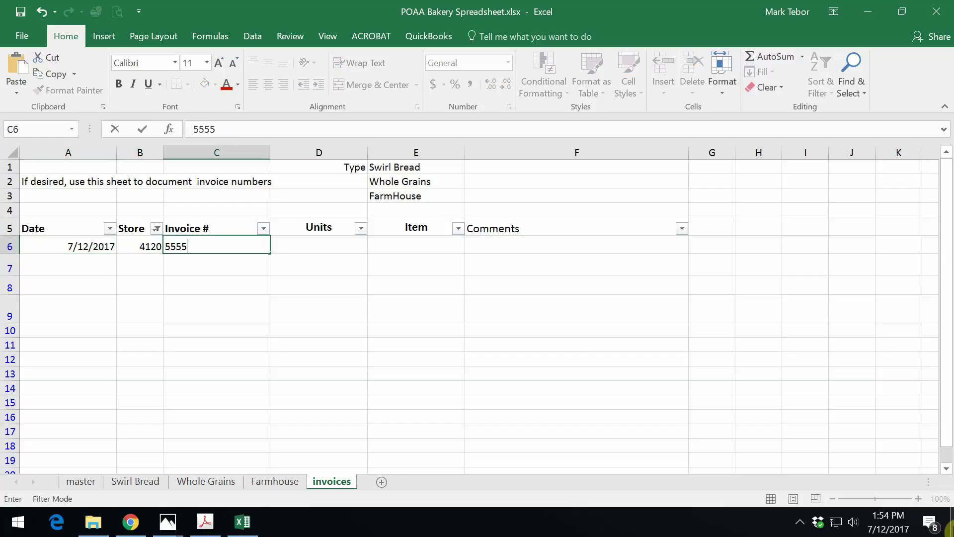
pyautogui.write('222444')
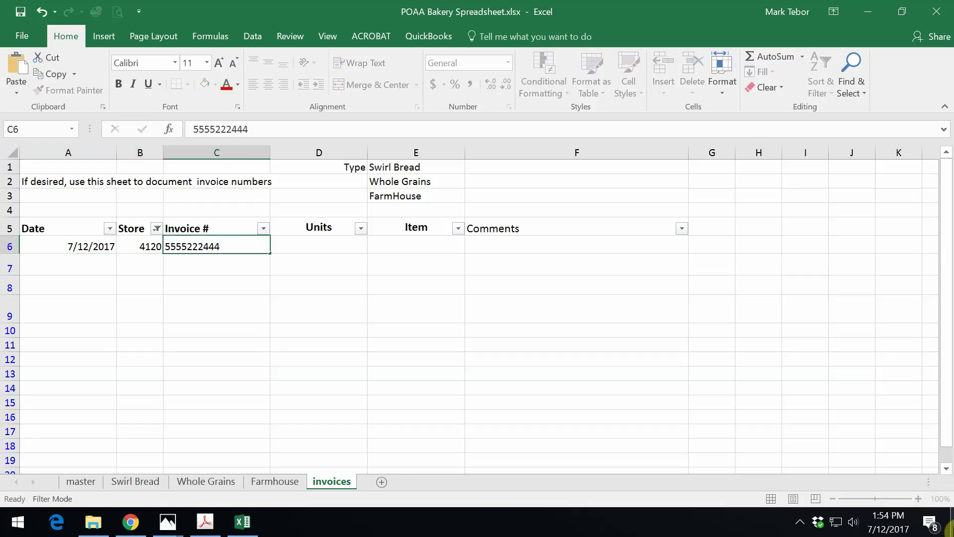
pyautogui.press('Tab')
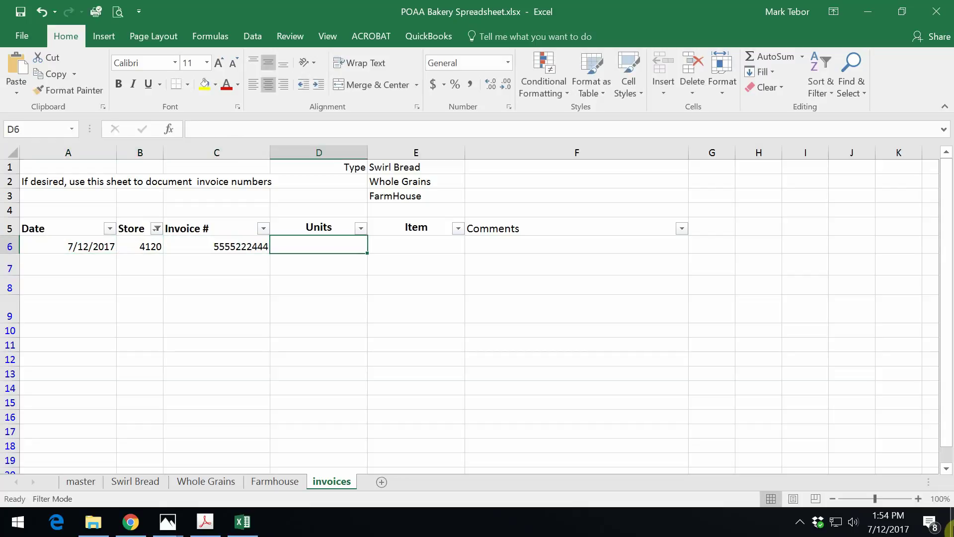
pyautogui.write('18')
pyautogui.press('Tab')
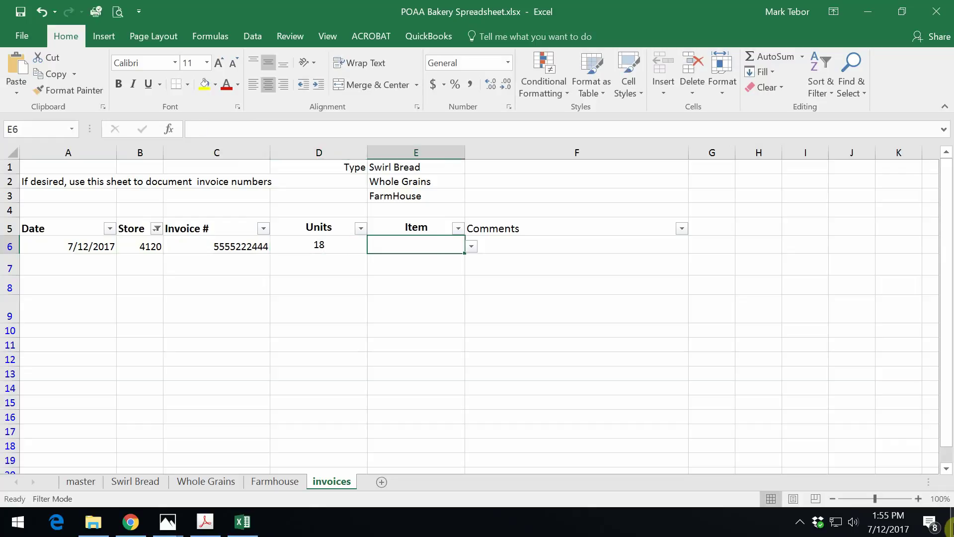
# Set the invoice's Item to Swirl Bread from the dropdown.
pyautogui.click(471, 247)
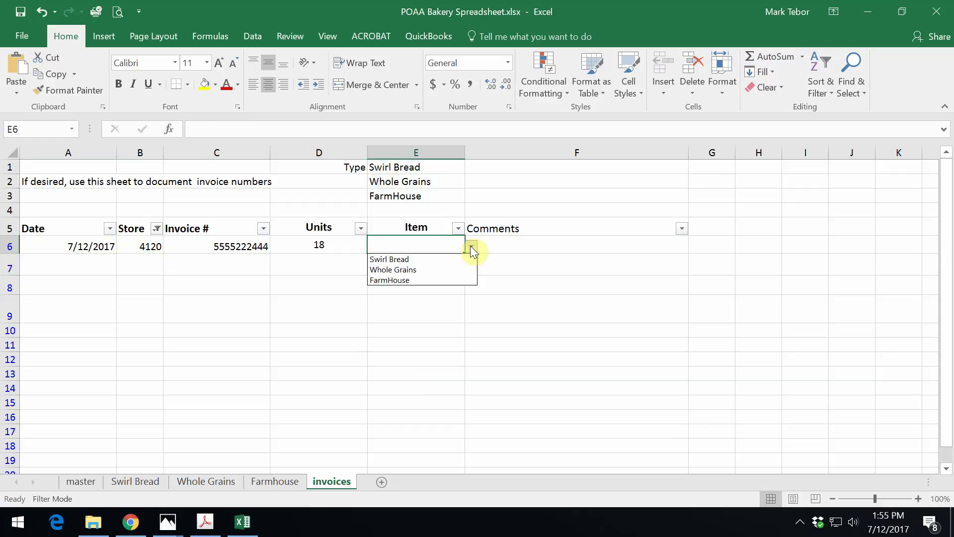
pyautogui.click(420, 259)
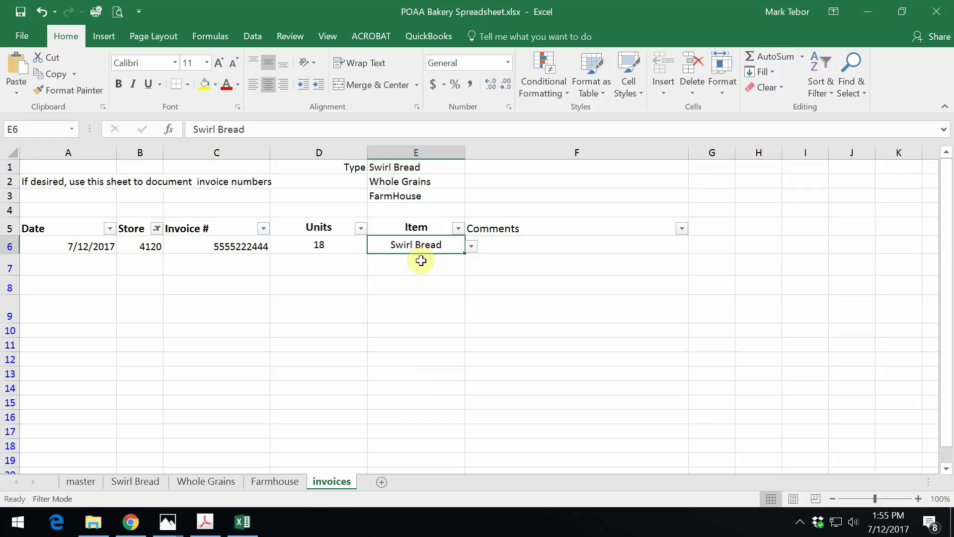
pyautogui.click(418, 269)
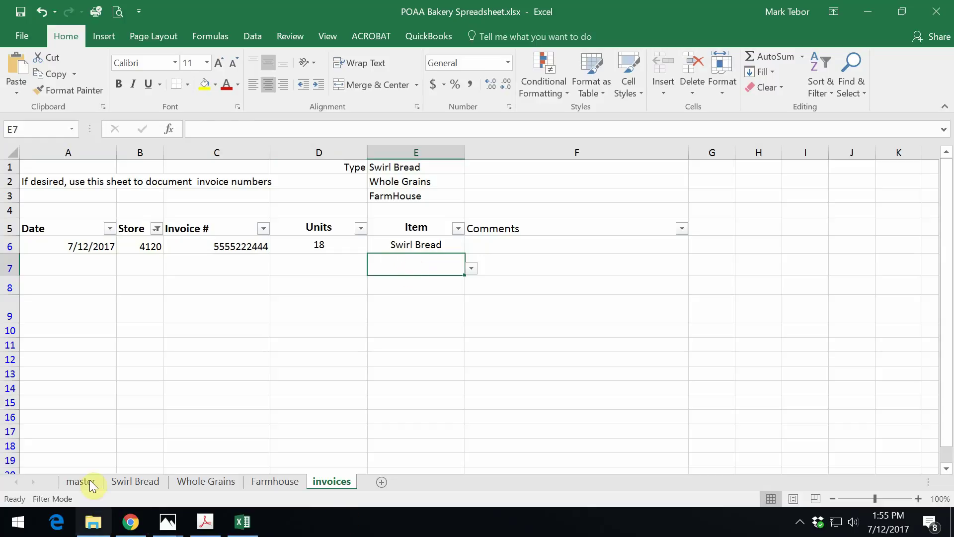
pyautogui.click(81, 481)
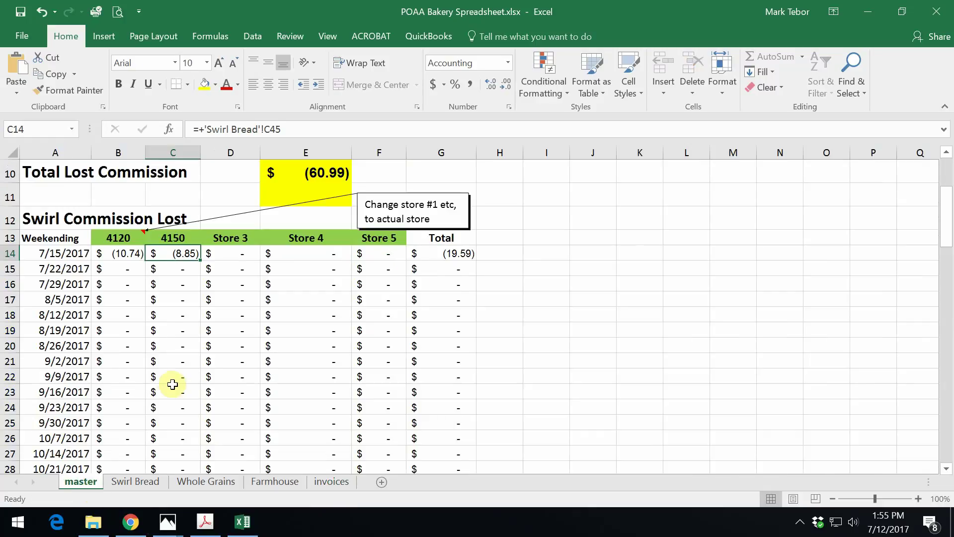
pyautogui.scroll(3, 179, 392)
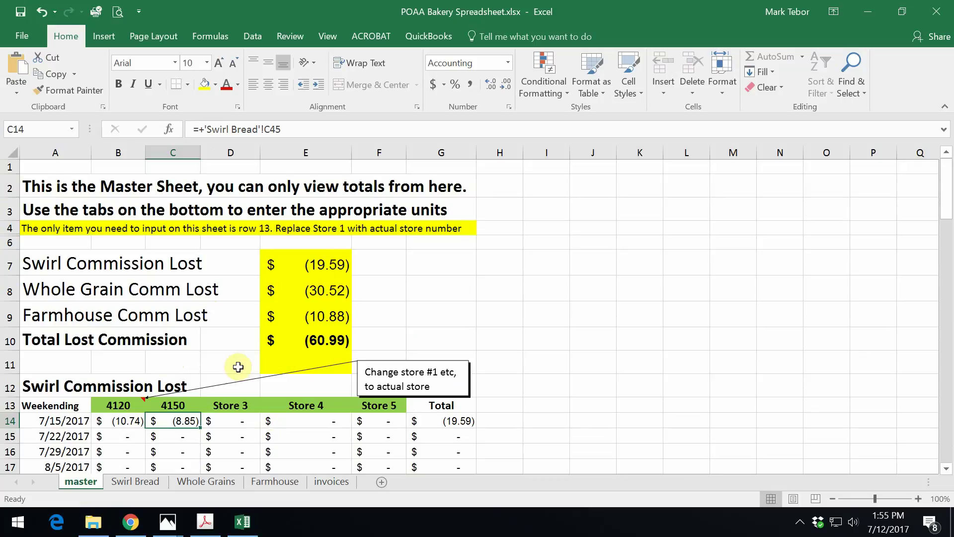
pyautogui.scroll(-1, 239, 367)
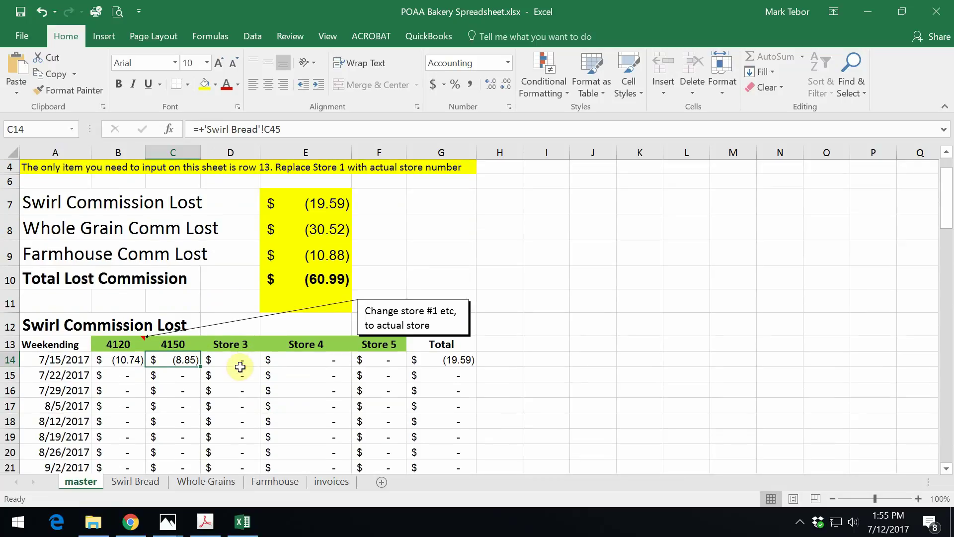
pyautogui.scroll(-2, 241, 367)
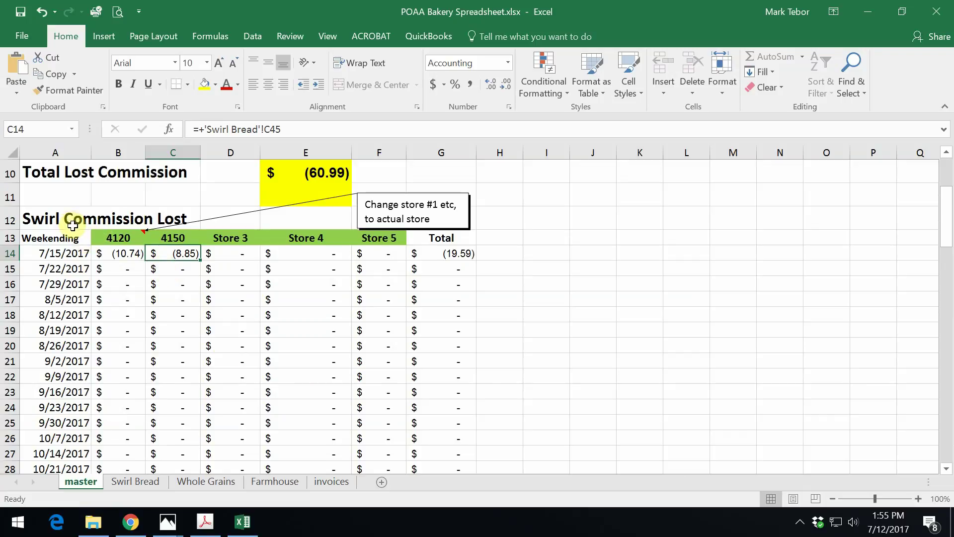
pyautogui.scroll(-6, 74, 226)
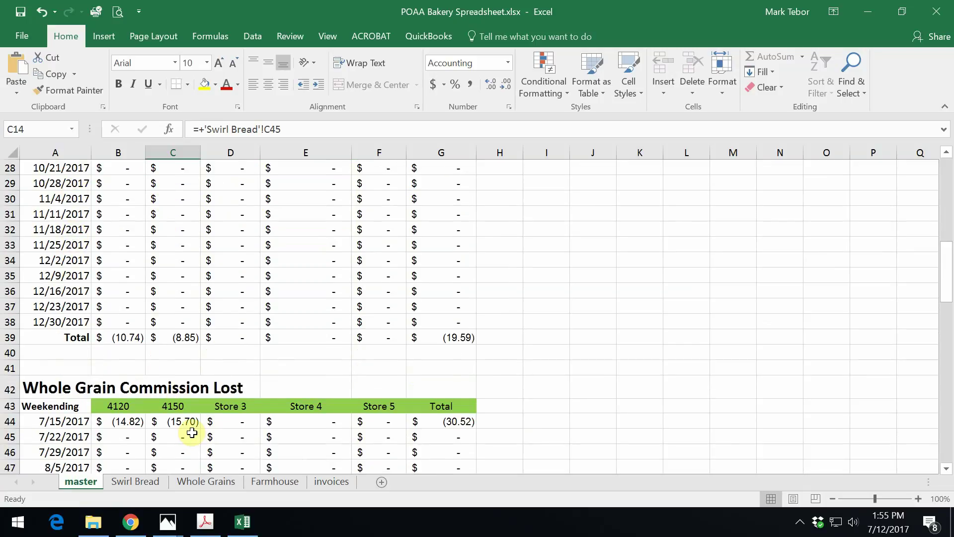
pyautogui.scroll(-9, 192, 433)
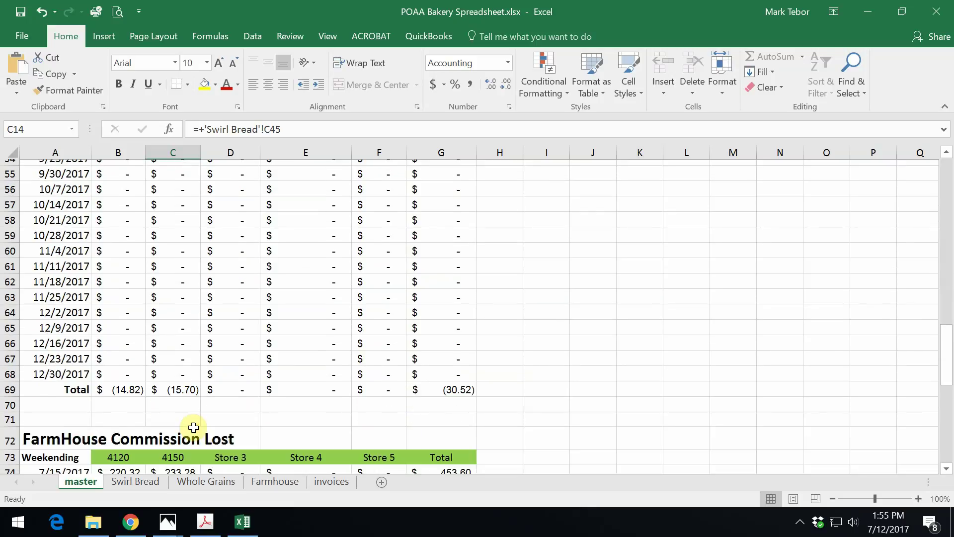
pyautogui.scroll(-1, 194, 427)
pyautogui.scroll(-3, 194, 427)
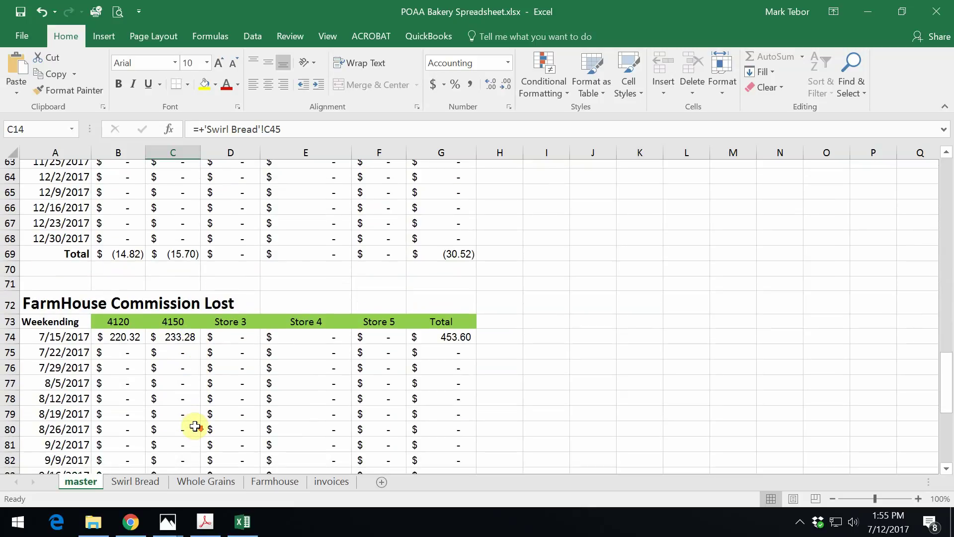
pyautogui.scroll(6, 136, 337)
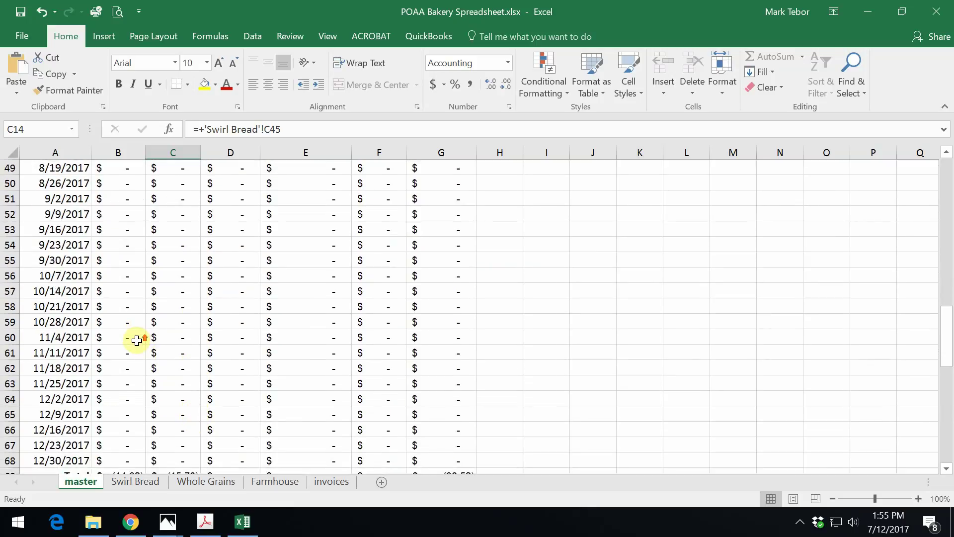
pyautogui.scroll(-1, 106, 427)
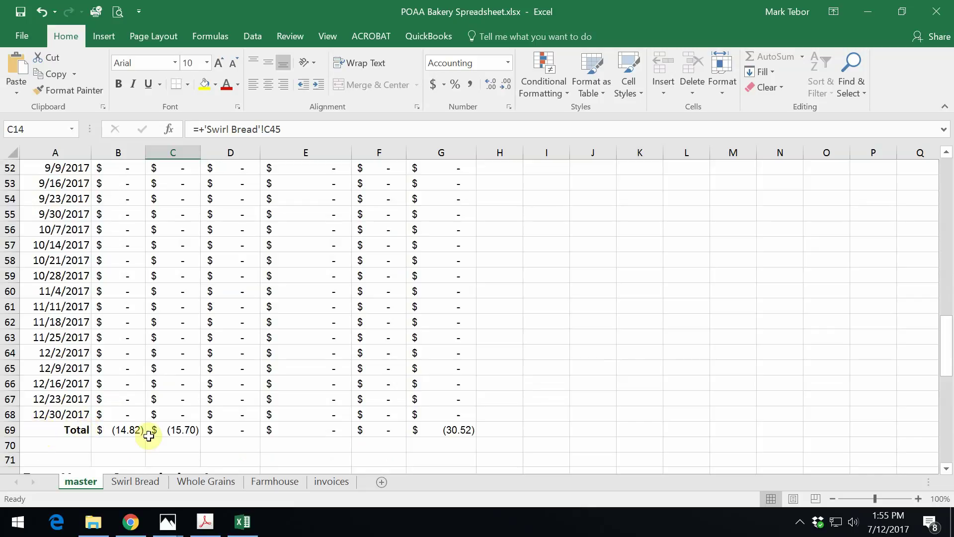
pyautogui.scroll(-1, 266, 447)
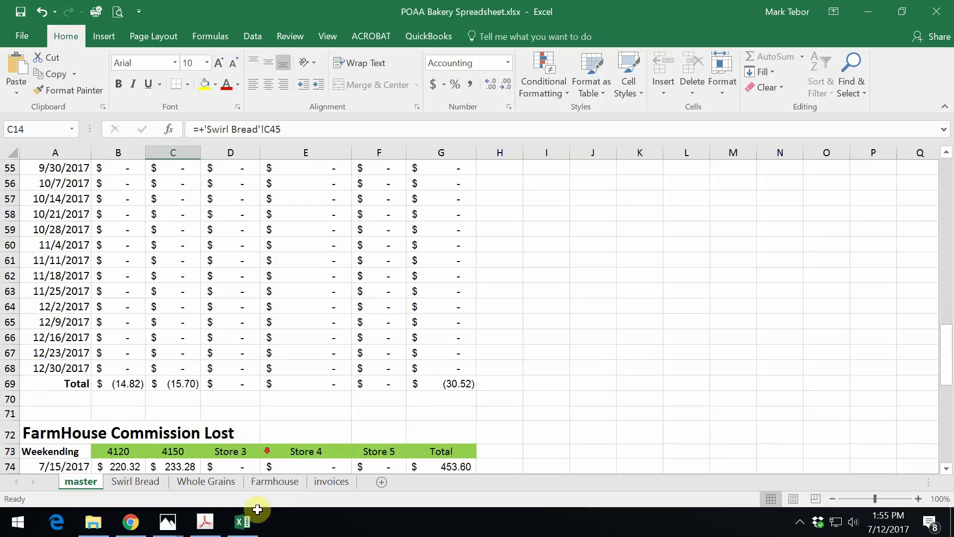
# Save POAA Bakery Spreadsheet.xlsx and close the Excel window.
pyautogui.click(18, 14)
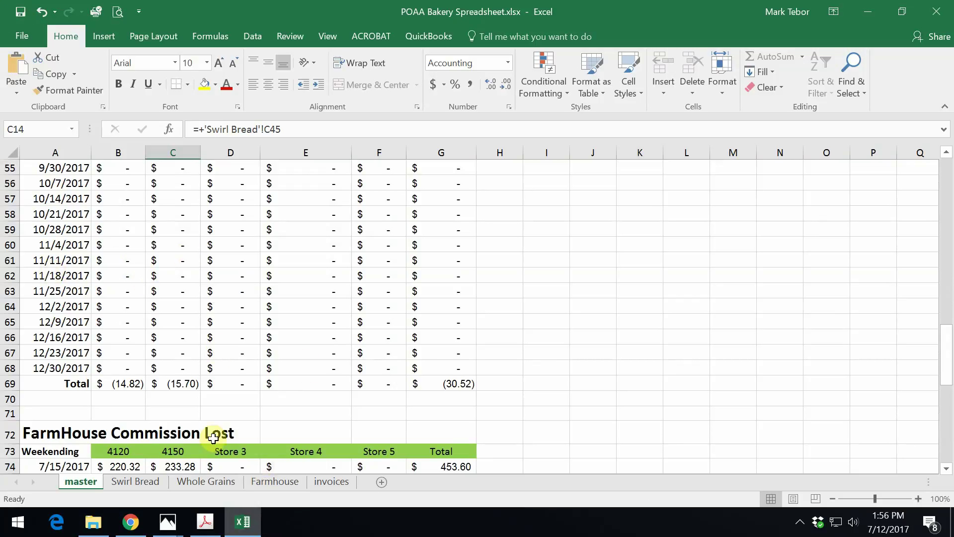
pyautogui.click(940, 16)
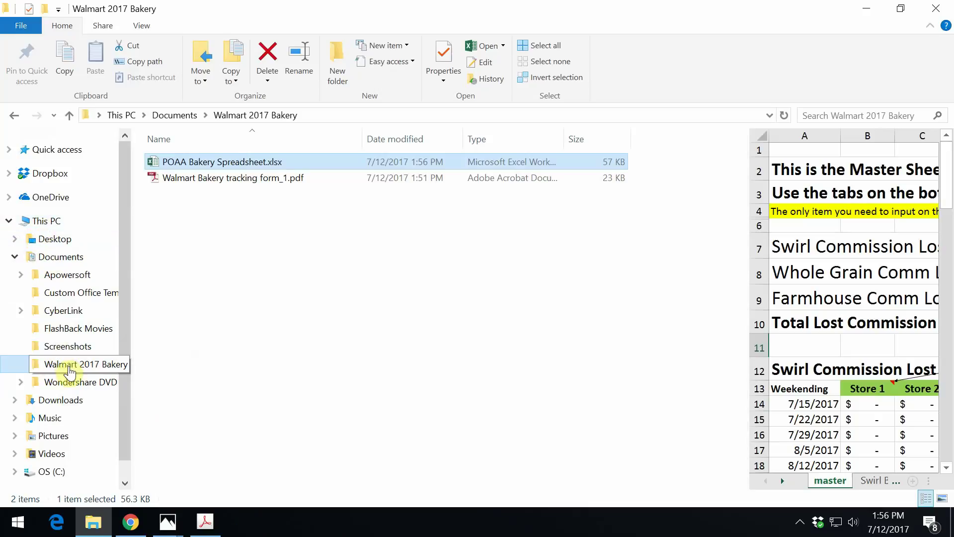
# Reopen POAA Bakery Spreadsheet.xlsx and check the master sheet's $(30.52) Whole Grain total.
pyautogui.doubleClick(205, 164)
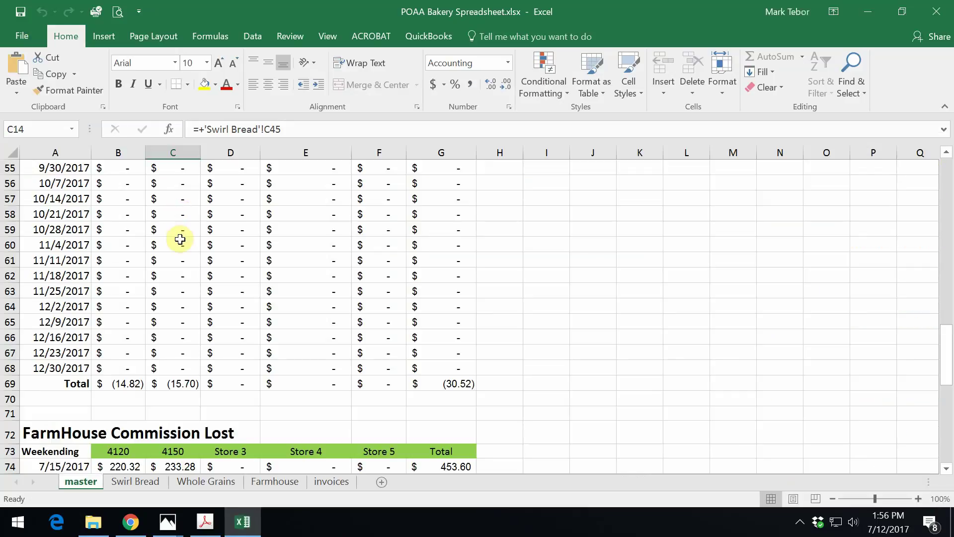
pyautogui.scroll(5, 180, 239)
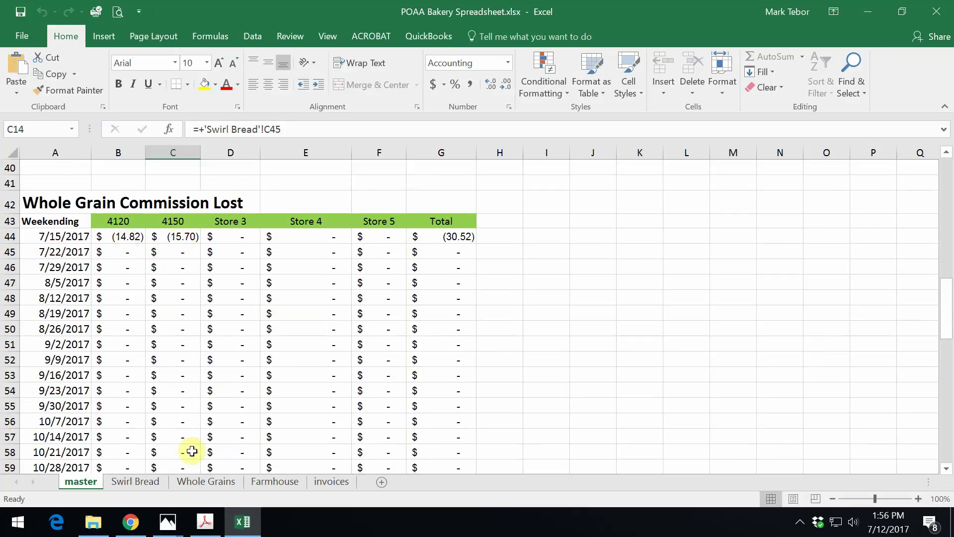
# On Swirl Bread, enter 7/22/2017 units: 100 in B17 and 200 in C17.
pyautogui.click(142, 481)
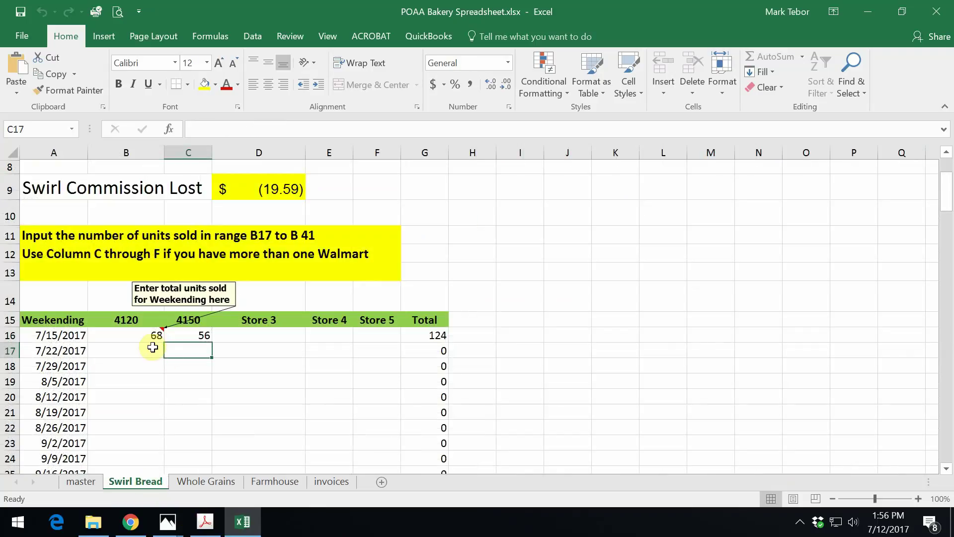
pyautogui.click(142, 349)
pyautogui.write('100')
pyautogui.hotkey('ctrl', 'Return')
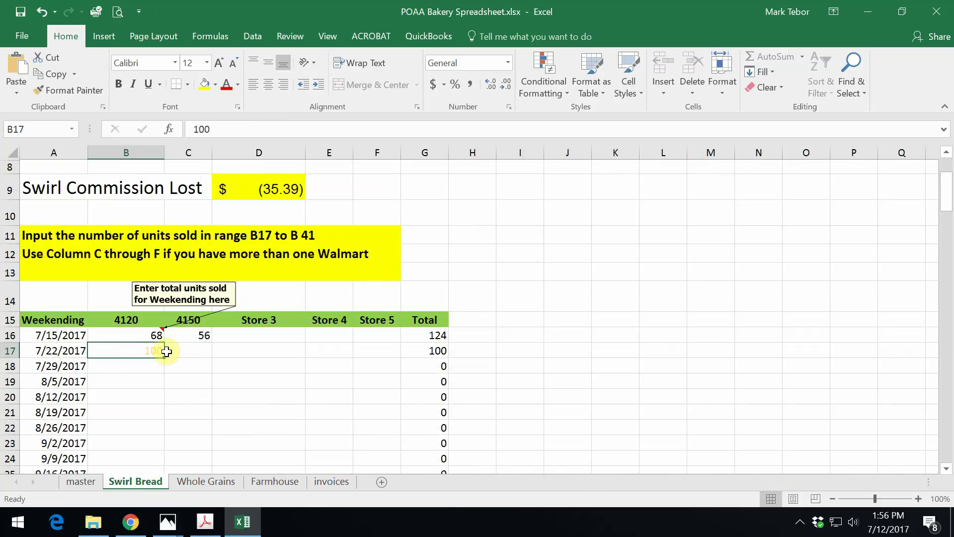
pyautogui.click(194, 353)
pyautogui.write('200')
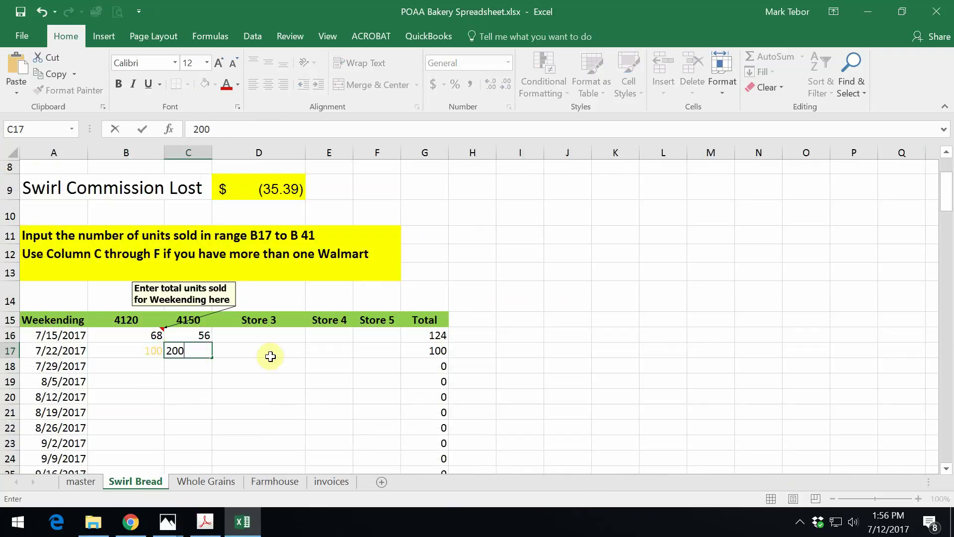
pyautogui.press('Return')
# Enter 7/29/2017 Swirl Bread units: 222 in B18 and 100 in C18.
pyautogui.press('Left')
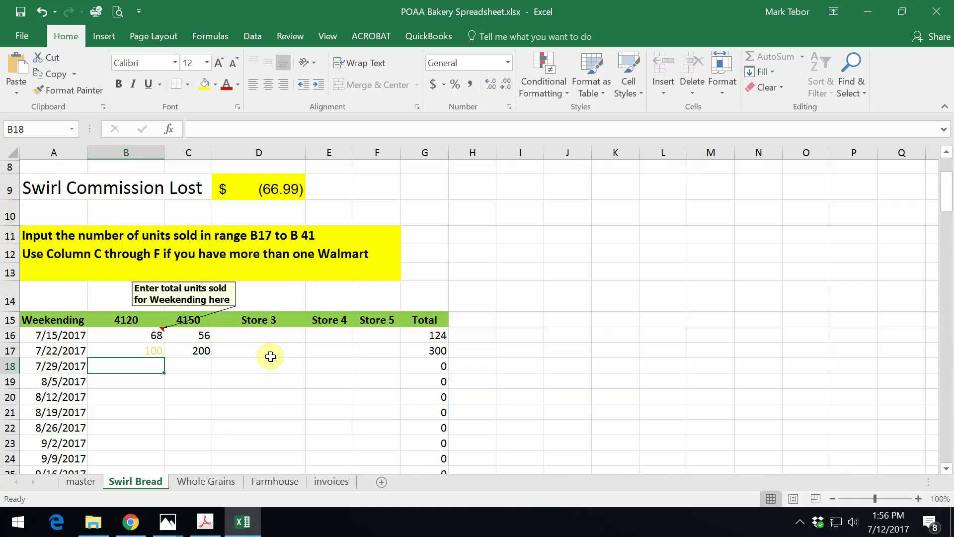
pyautogui.write('222')
pyautogui.press('Return')
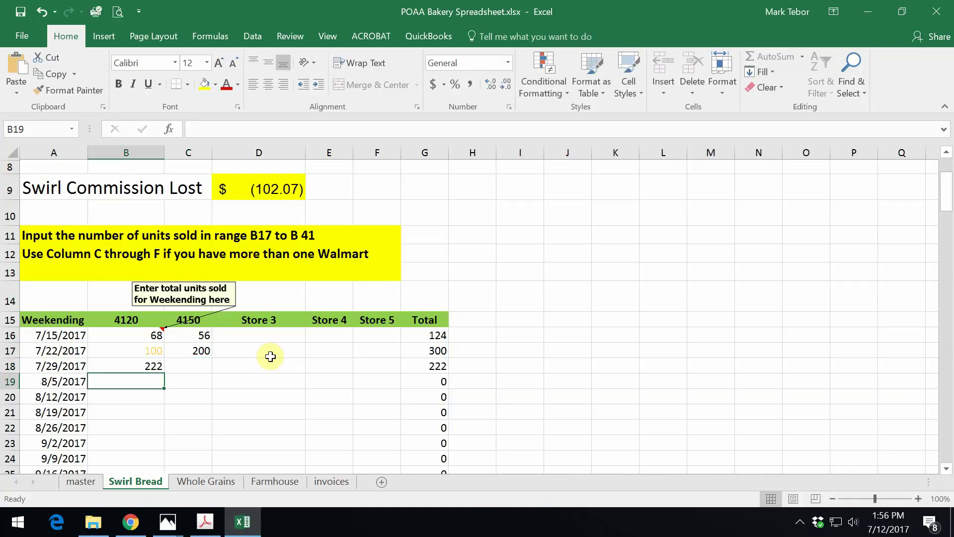
pyautogui.click(210, 361)
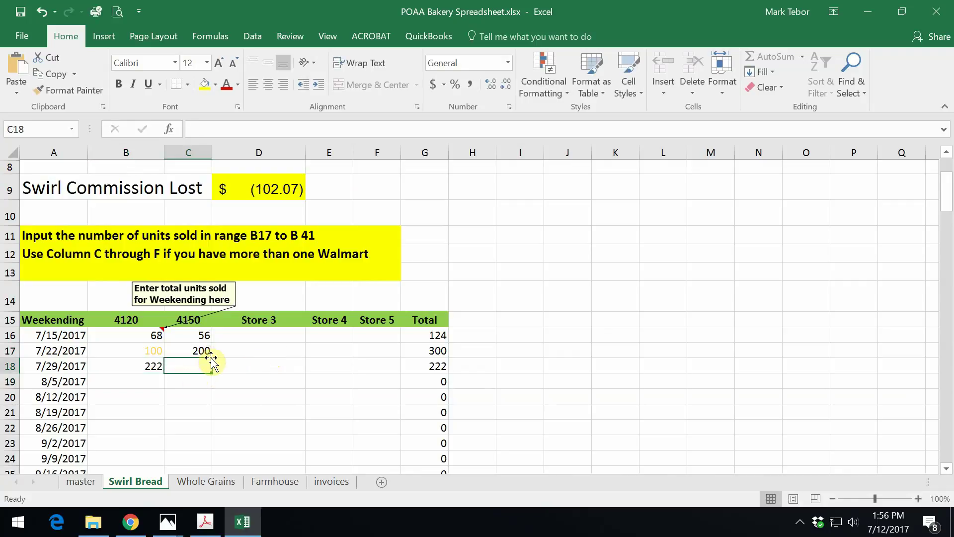
pyautogui.write('100')
pyautogui.press('Return')
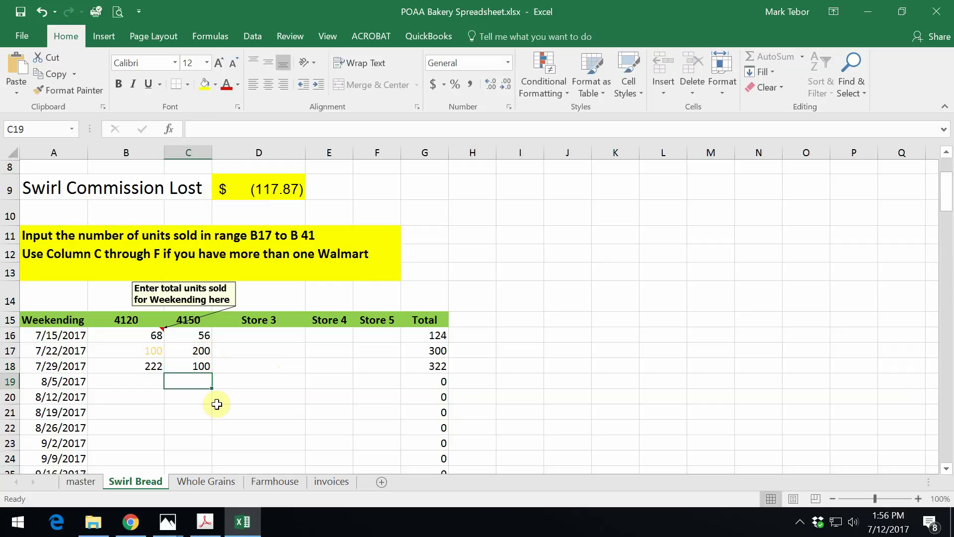
pyautogui.click(76, 480)
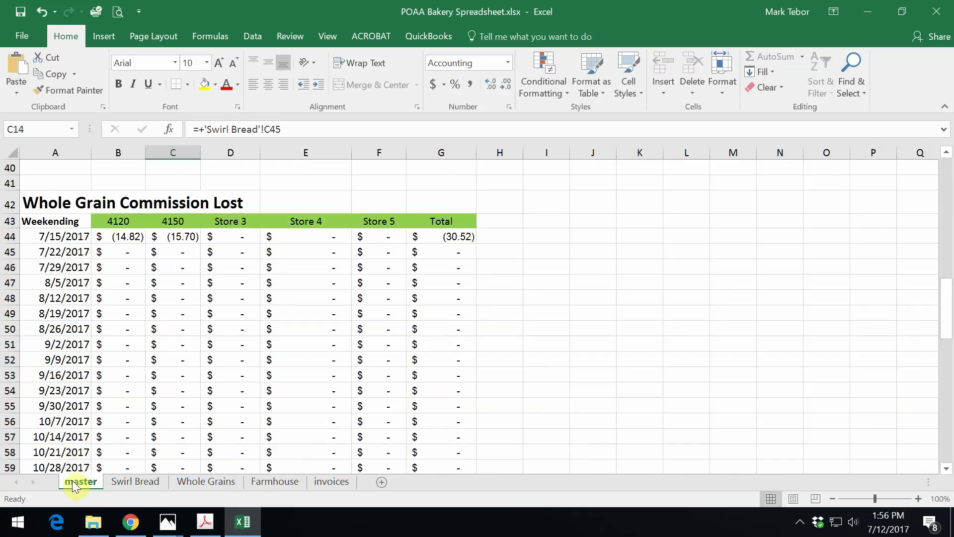
pyautogui.scroll(7, 66, 430)
pyautogui.scroll(6, 66, 430)
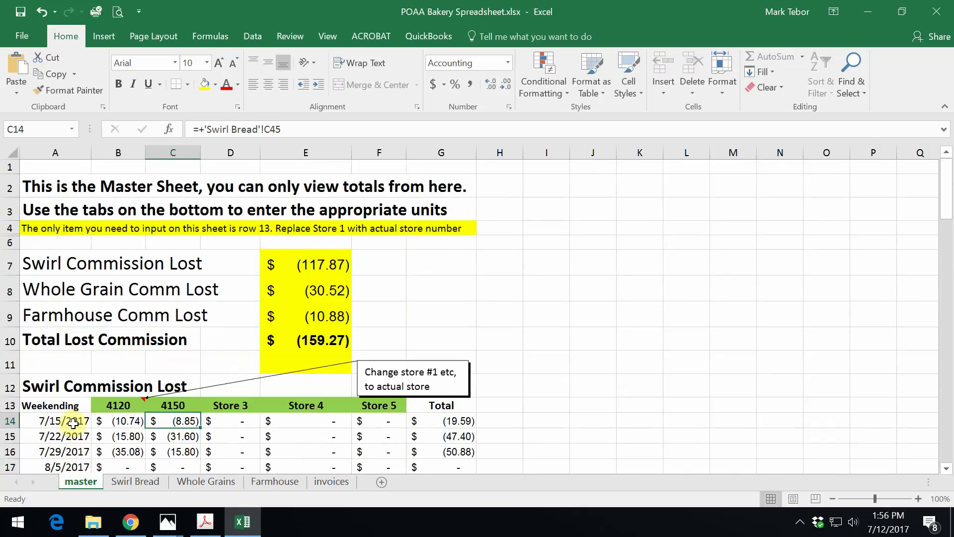
pyautogui.scroll(-2, 115, 408)
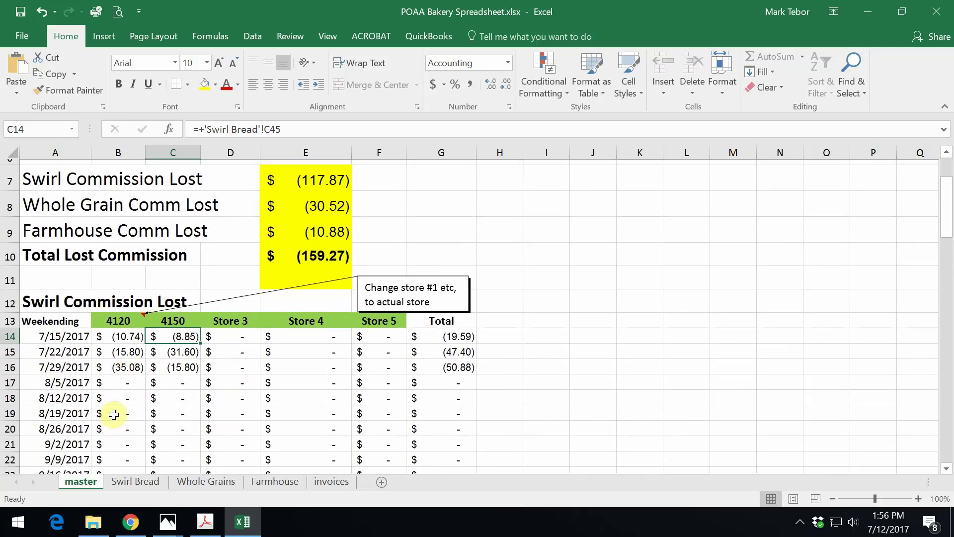
pyautogui.scroll(2, 114, 414)
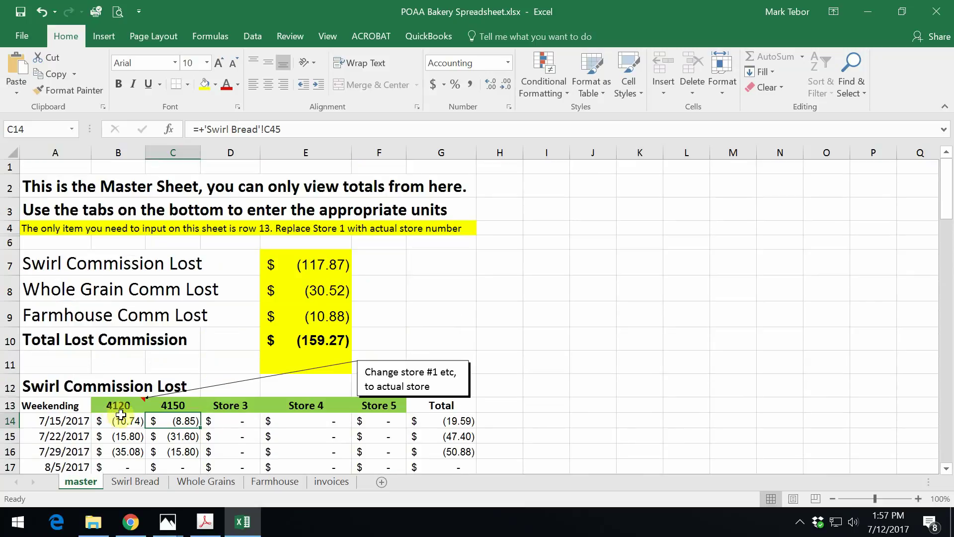